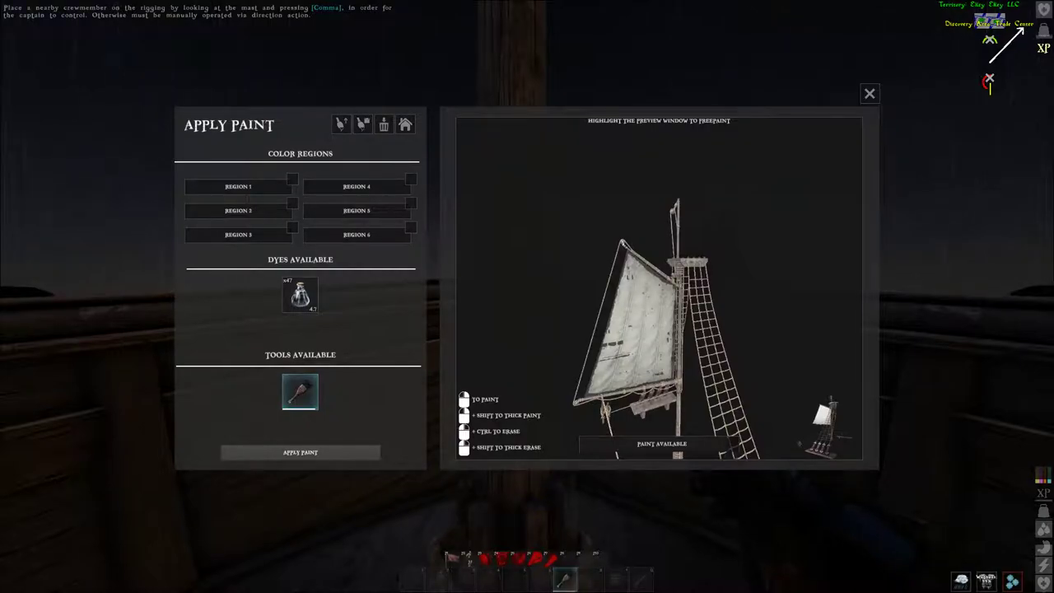
# Step: Save the sail's current paint job as a painting named SmW and leave the paint window
pyautogui.scroll(5, 658, 288)
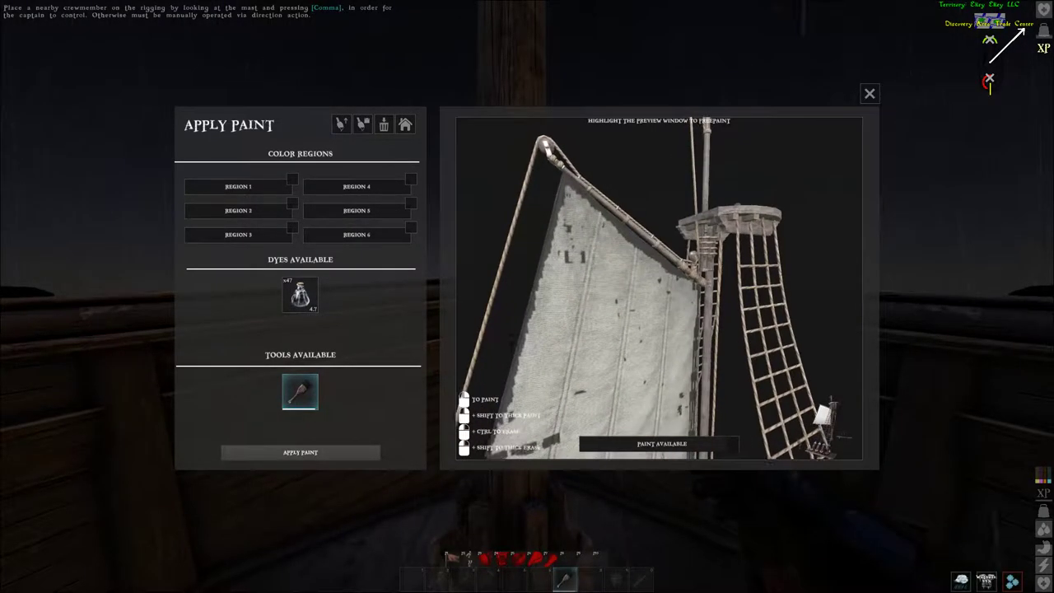
pyautogui.scroll(-5, 659, 288)
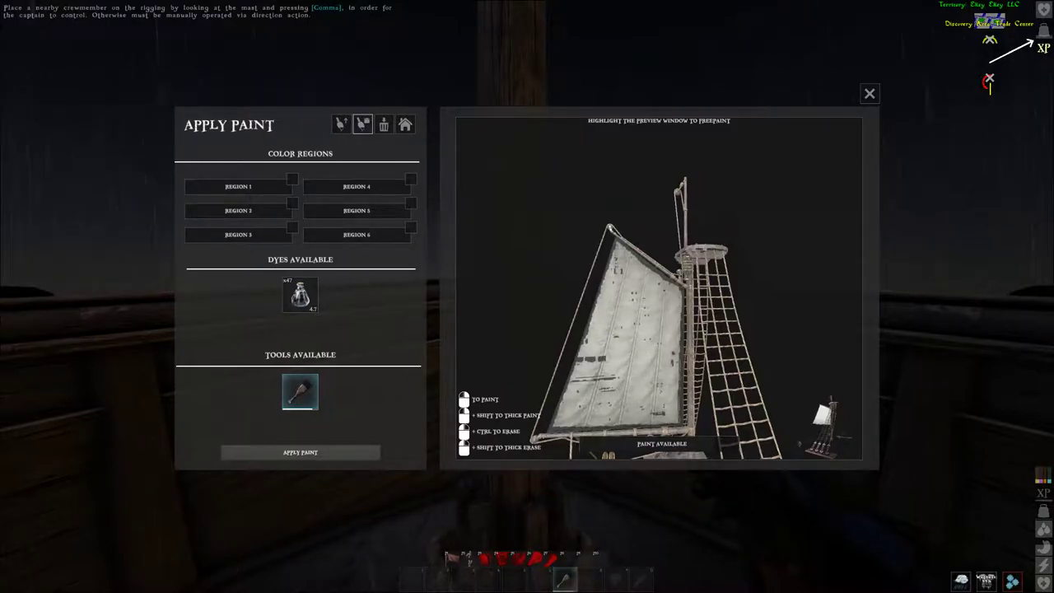
pyautogui.click(362, 123)
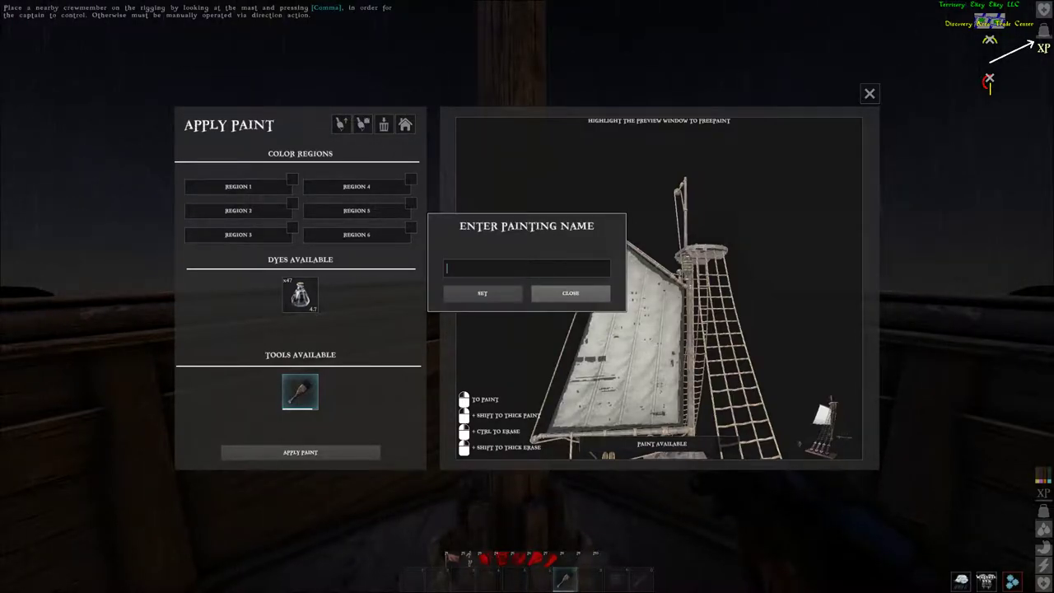
pyautogui.write('SmW')
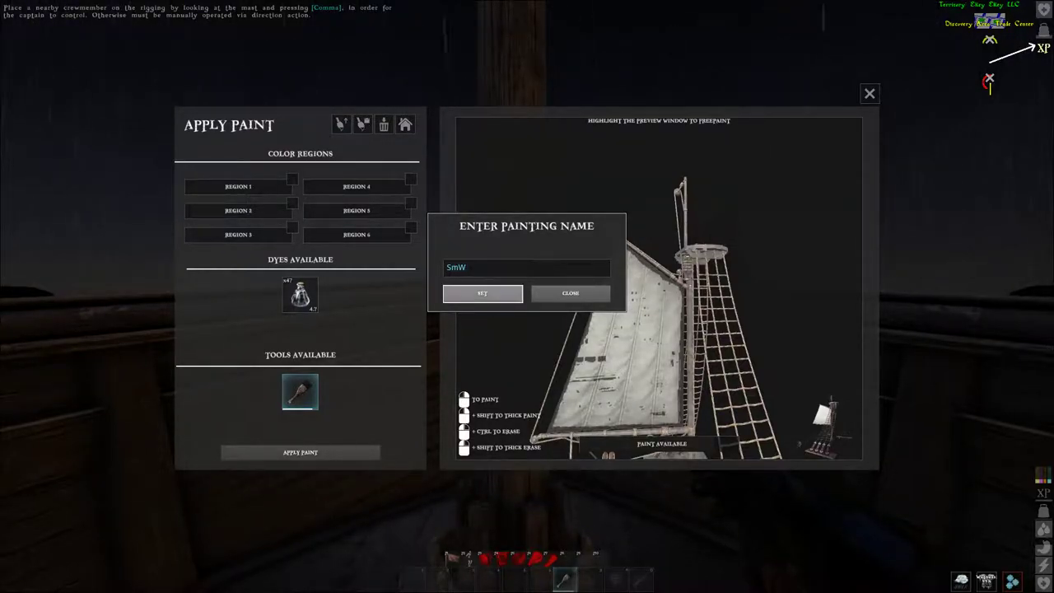
pyautogui.press('Return')
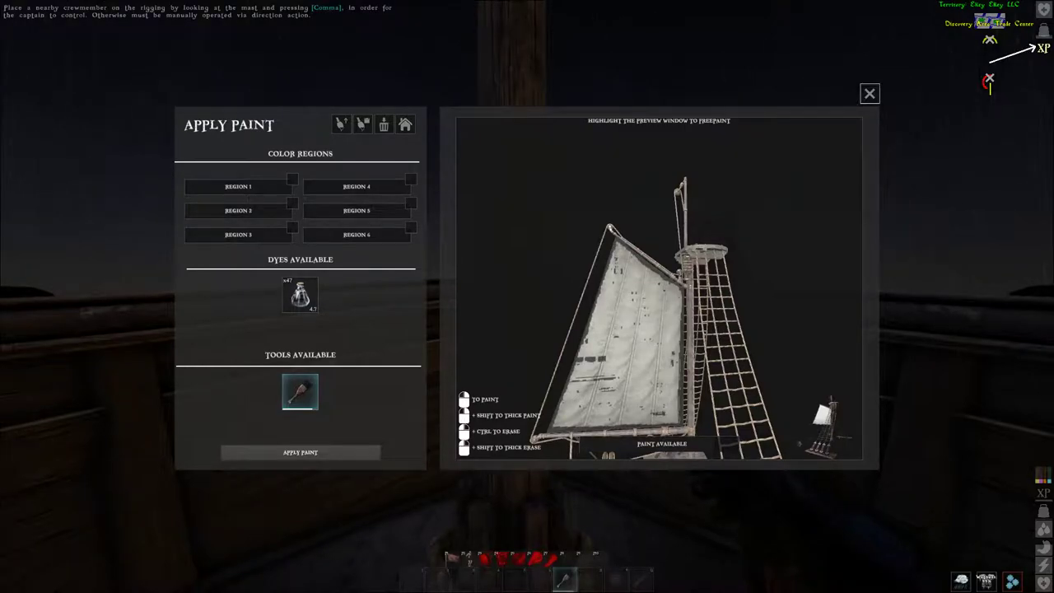
pyautogui.click(869, 93)
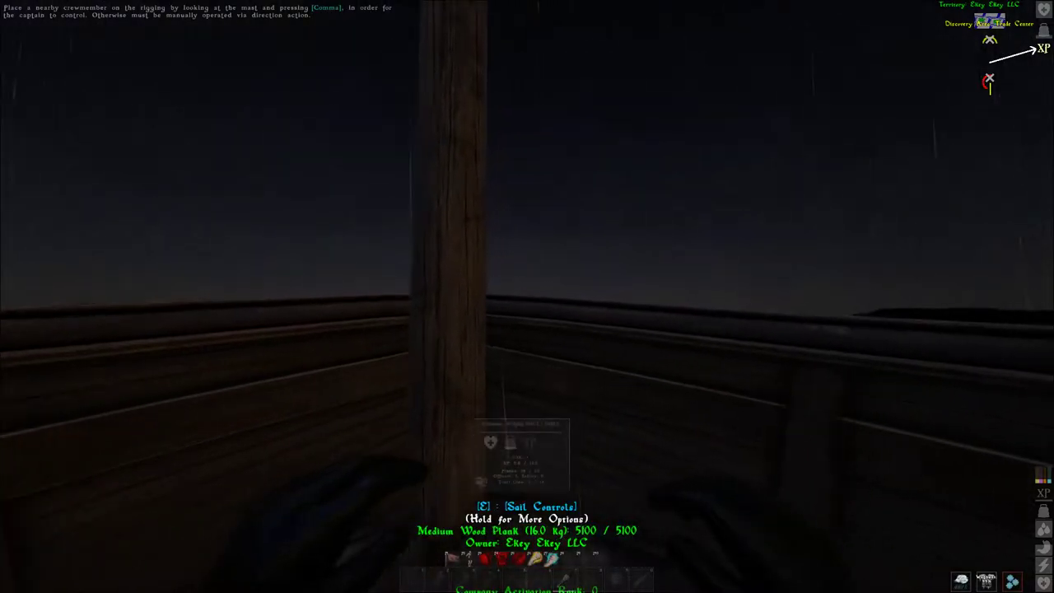
pyautogui.press('Escape')
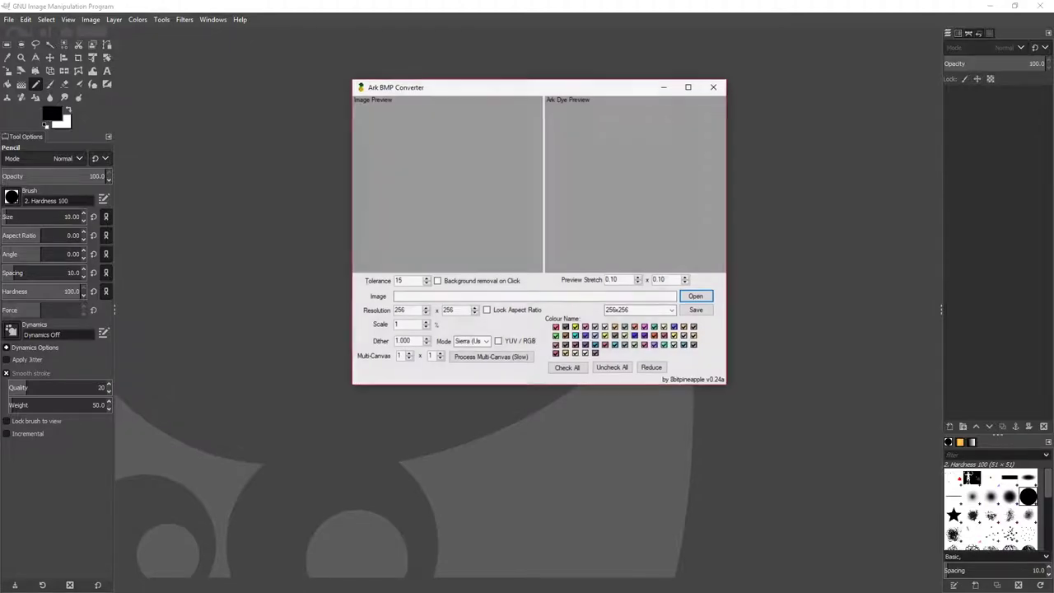
# Step: In Ark BMP Converter, open SmW_SailGeneric_C.pnt from the MyPaintings folder
pyautogui.click(697, 297)
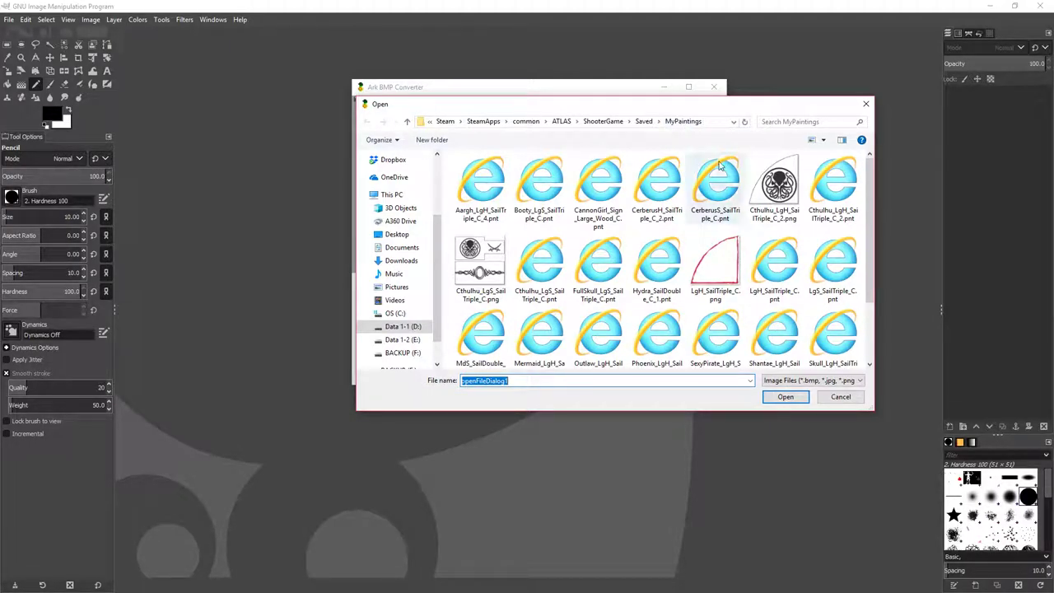
pyautogui.scroll(-2, 738, 216)
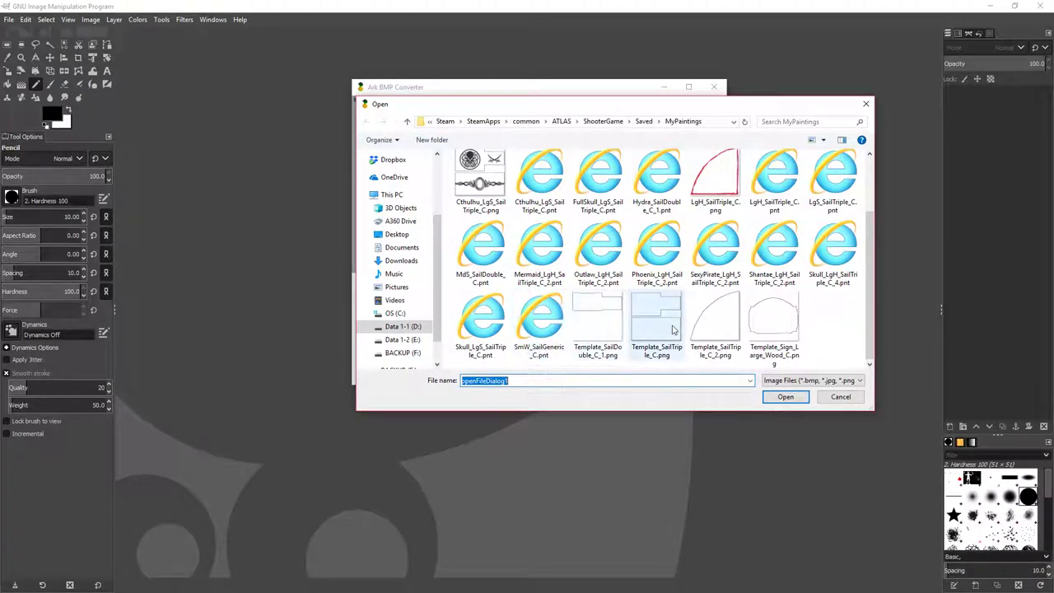
pyautogui.click(541, 328)
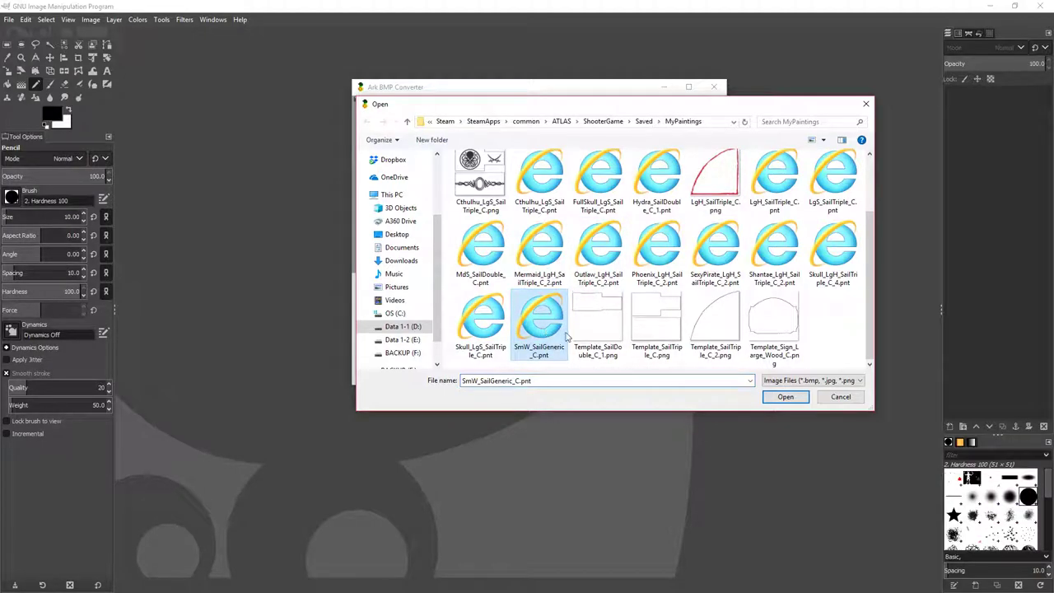
pyautogui.click(784, 396)
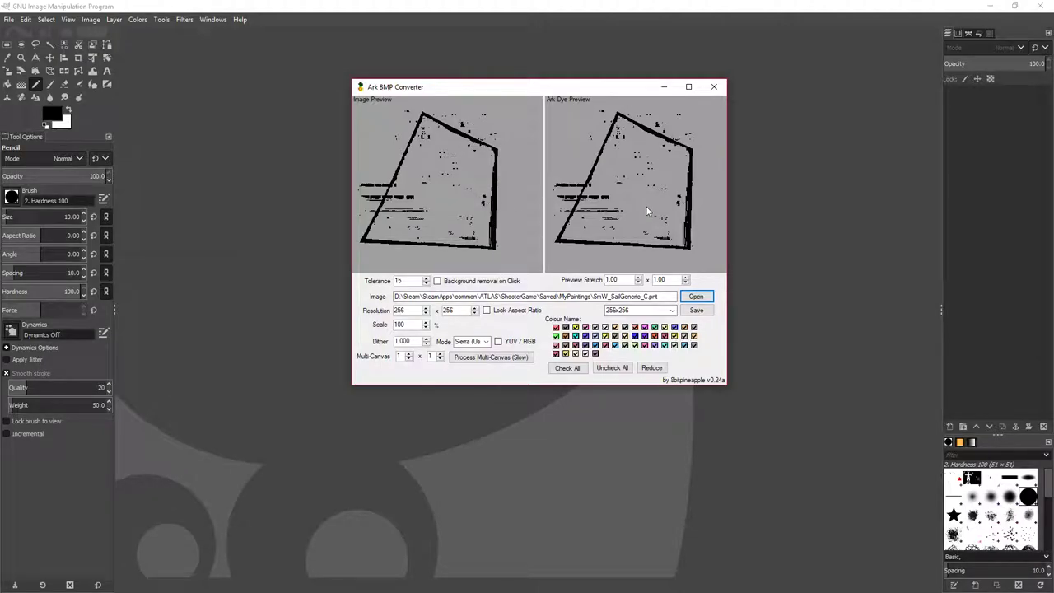
# Step: Save the painting as the PNG image SmW_SailGeneric_C.png in MyPaintings and close the converter
pyautogui.click(699, 311)
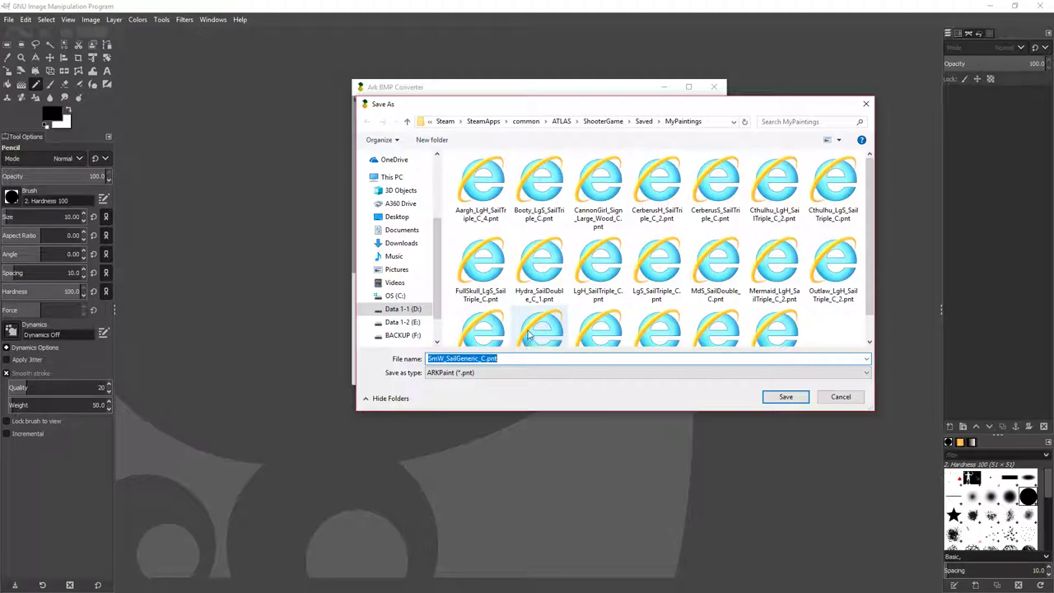
pyautogui.click(515, 373)
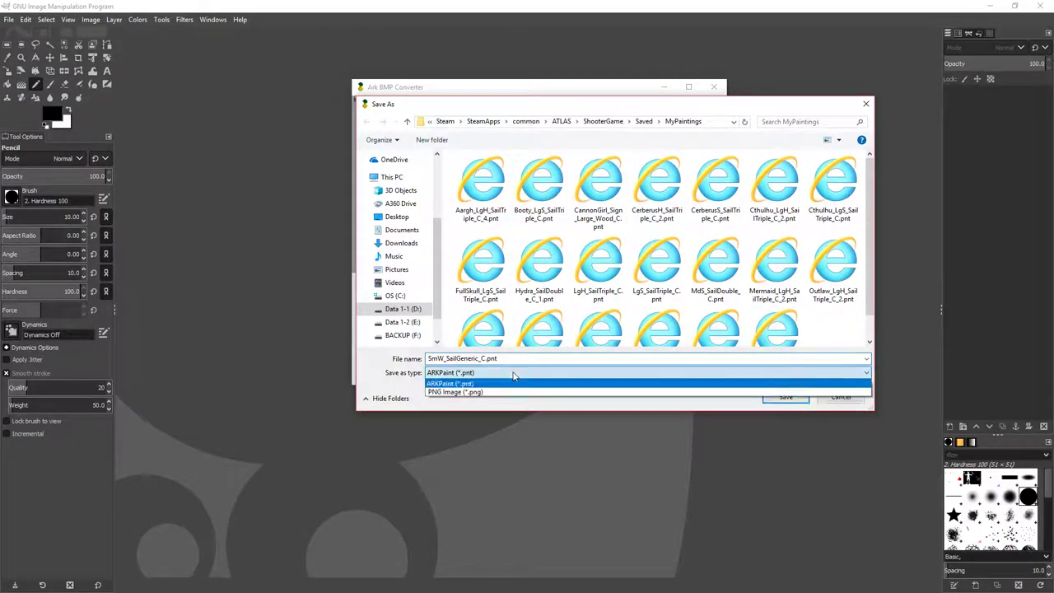
pyautogui.click(499, 392)
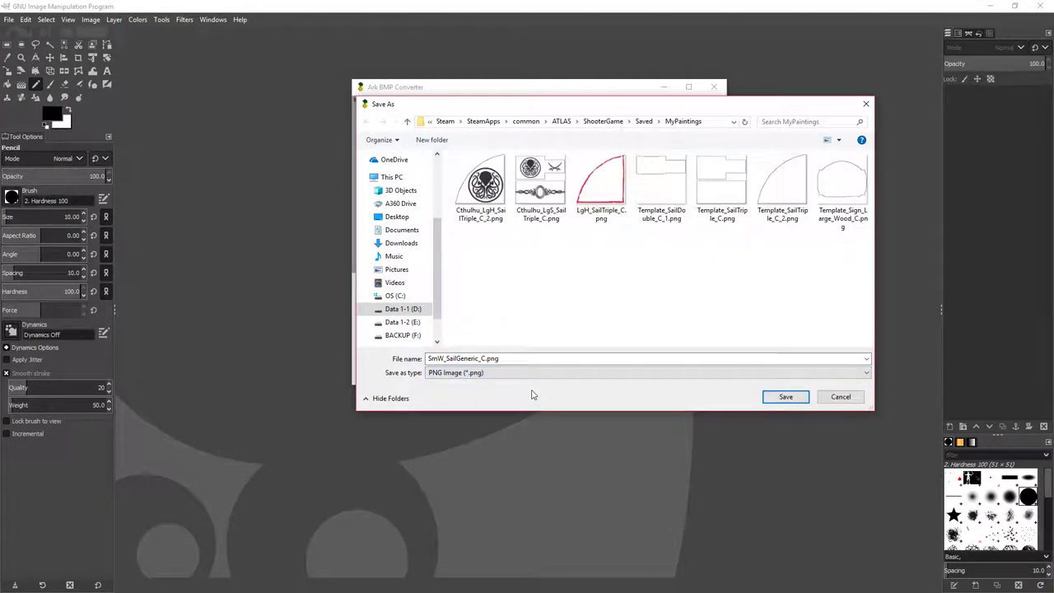
pyautogui.click(778, 398)
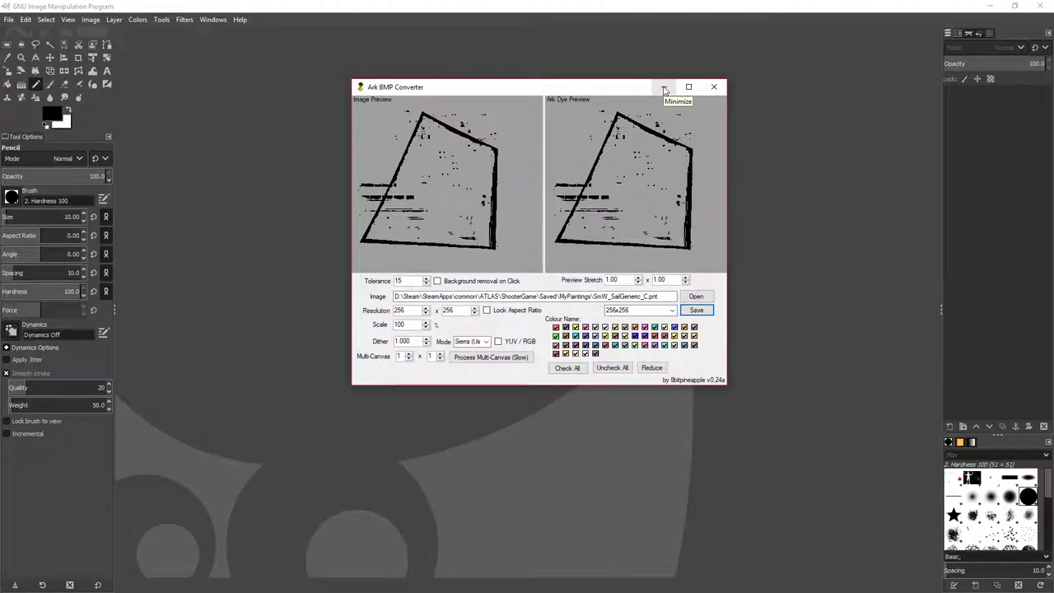
pyautogui.click(712, 87)
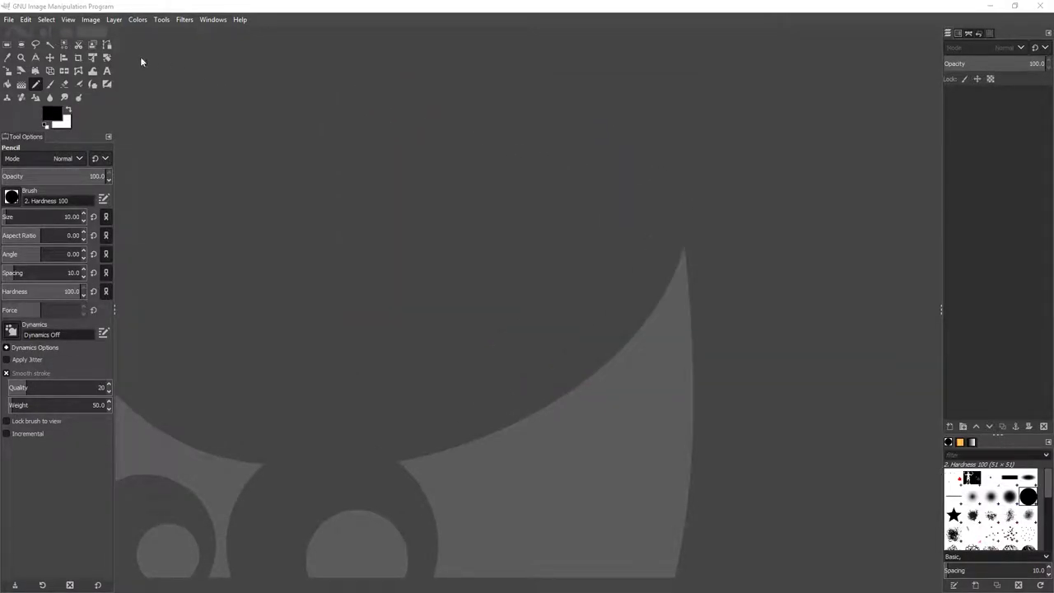
# Step: Open SmW_SailGeneric_C.png from the MyPaintings folder in GIMP
pyautogui.click(5, 23)
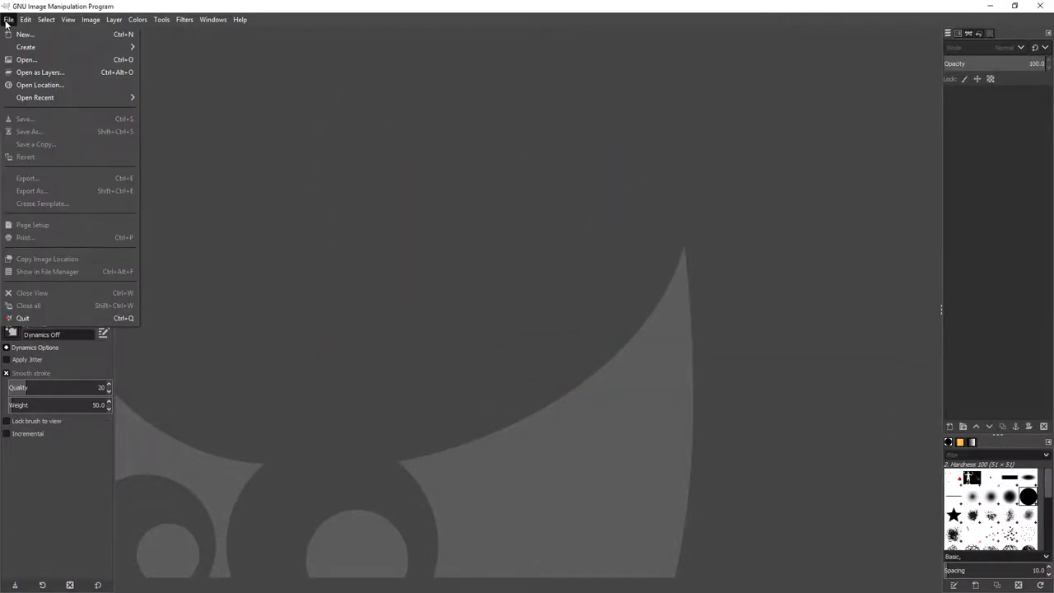
pyautogui.click(29, 57)
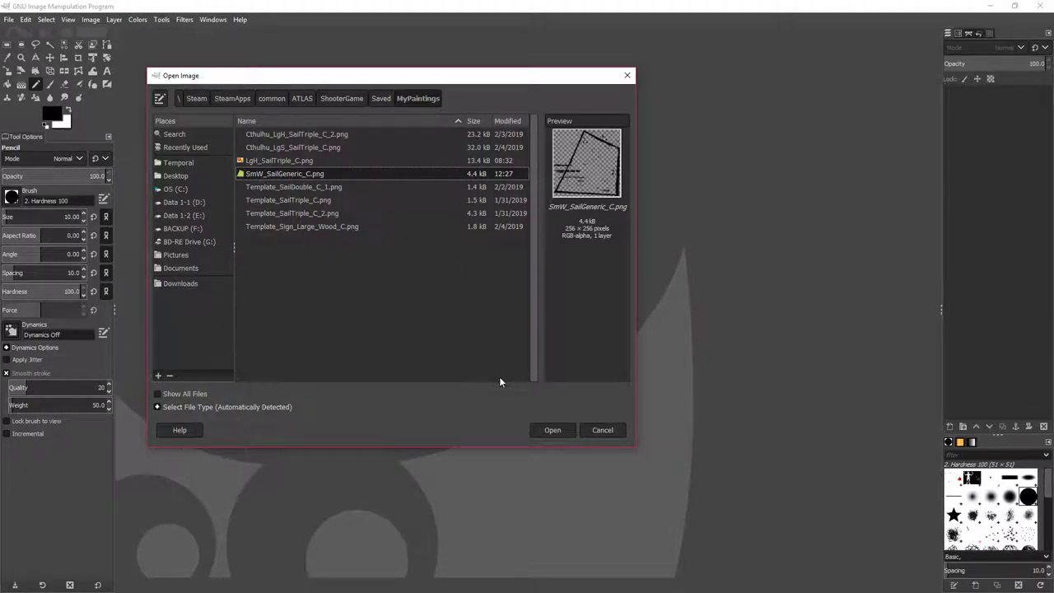
pyautogui.click(550, 430)
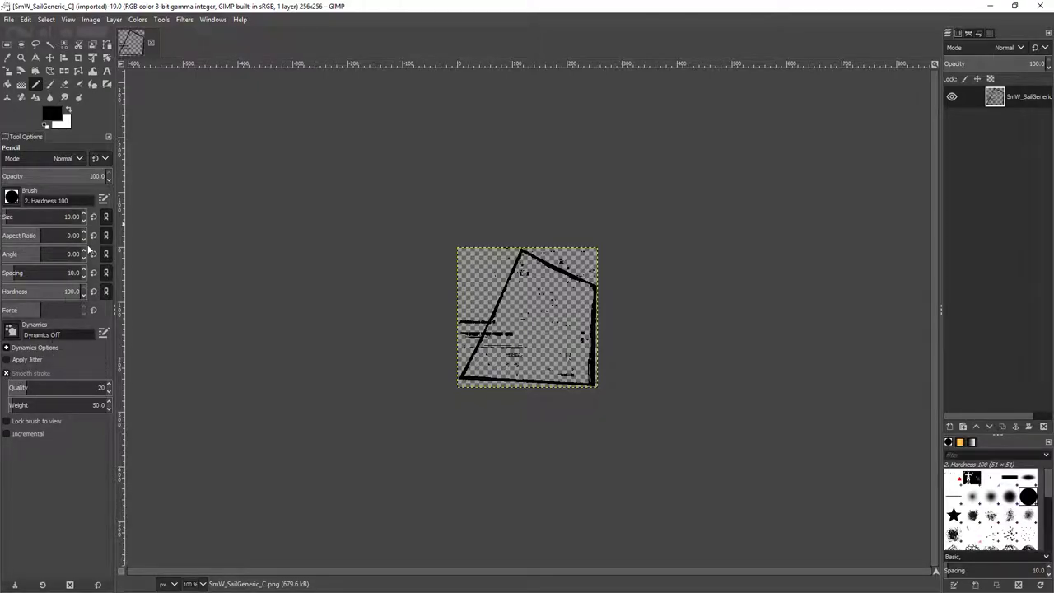
# Step: Erase the stray marks outside and inside the sail outline and thin its thick vertical edge with the Eraser at size 20
pyautogui.click(65, 84)
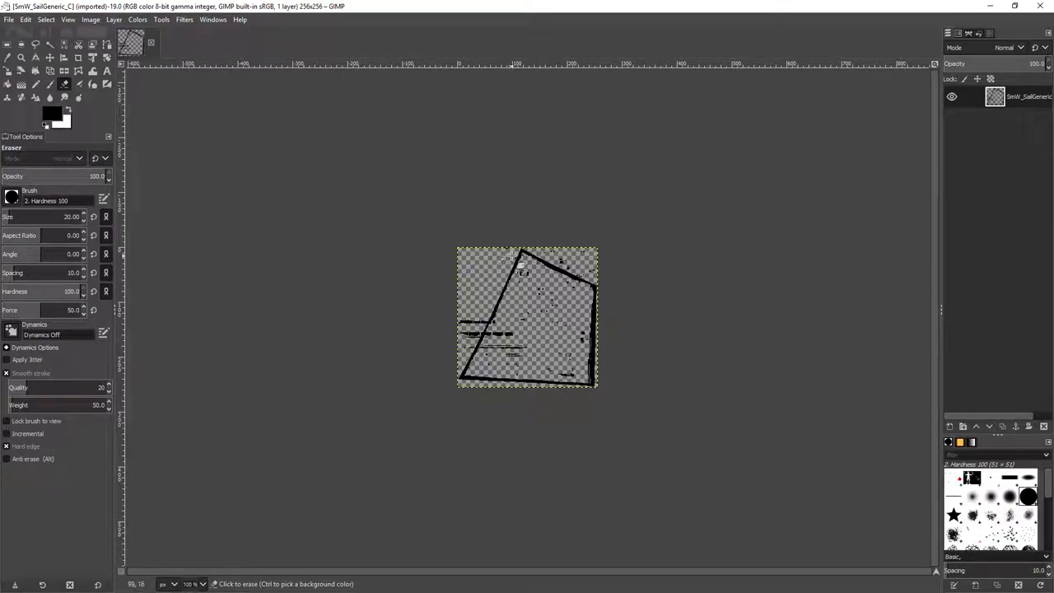
pyautogui.moveTo(511, 257)
pyautogui.mouseDown()
pyautogui.moveTo(466, 325)
pyautogui.moveTo(480, 333)
pyautogui.moveTo(467, 343)
pyautogui.mouseUp()
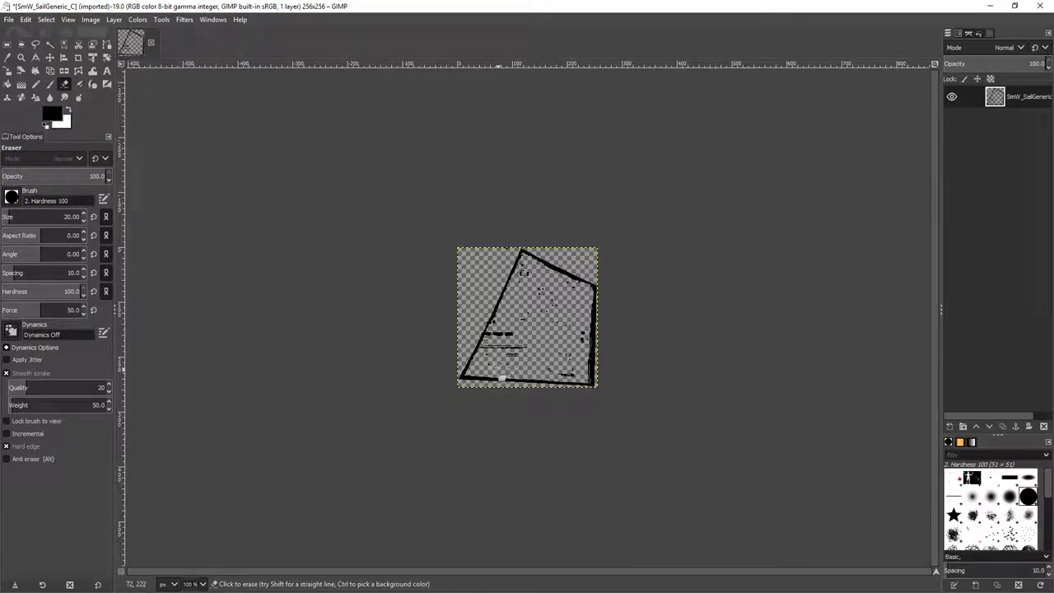
pyautogui.moveTo(475, 364)
pyautogui.mouseDown()
pyautogui.moveTo(514, 320)
pyautogui.moveTo(508, 348)
pyautogui.moveTo(541, 354)
pyautogui.moveTo(504, 355)
pyautogui.moveTo(581, 381)
pyautogui.moveTo(560, 374)
pyautogui.moveTo(569, 348)
pyautogui.moveTo(556, 354)
pyautogui.moveTo(580, 352)
pyautogui.moveTo(584, 332)
pyautogui.moveTo(588, 355)
pyautogui.moveTo(580, 337)
pyautogui.moveTo(533, 332)
pyautogui.moveTo(570, 321)
pyautogui.moveTo(535, 271)
pyautogui.mouseUp()
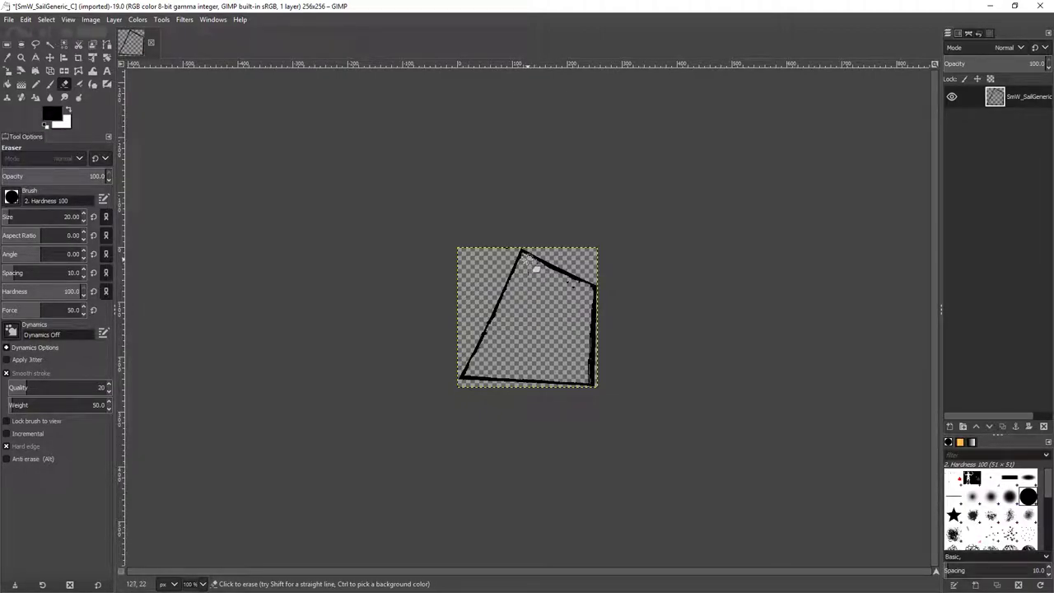
pyautogui.moveTo(527, 262); pyautogui.dragTo(582, 294)
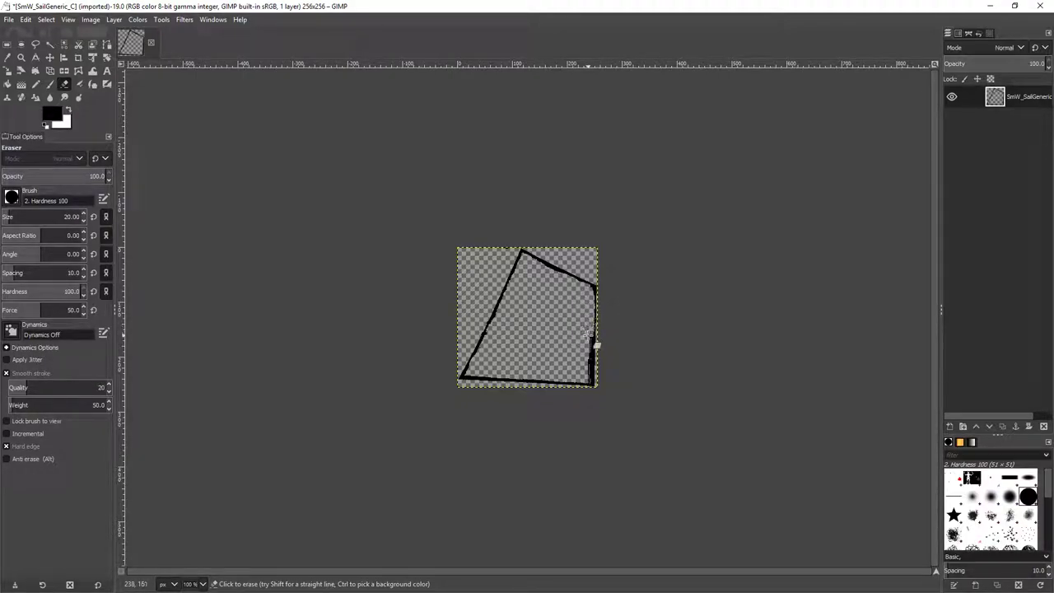
pyautogui.moveTo(584, 343); pyautogui.dragTo(587, 361)
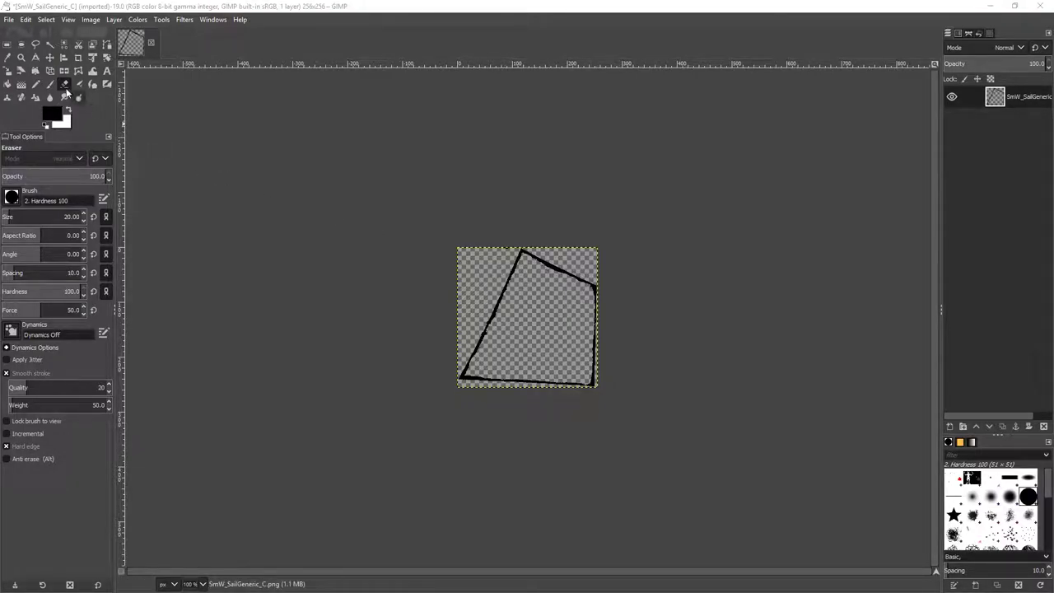
# Step: Select the black sail outline by color and erase the leftover speck at the image's upper edge beside the sail's peak
pyautogui.click(64, 45)
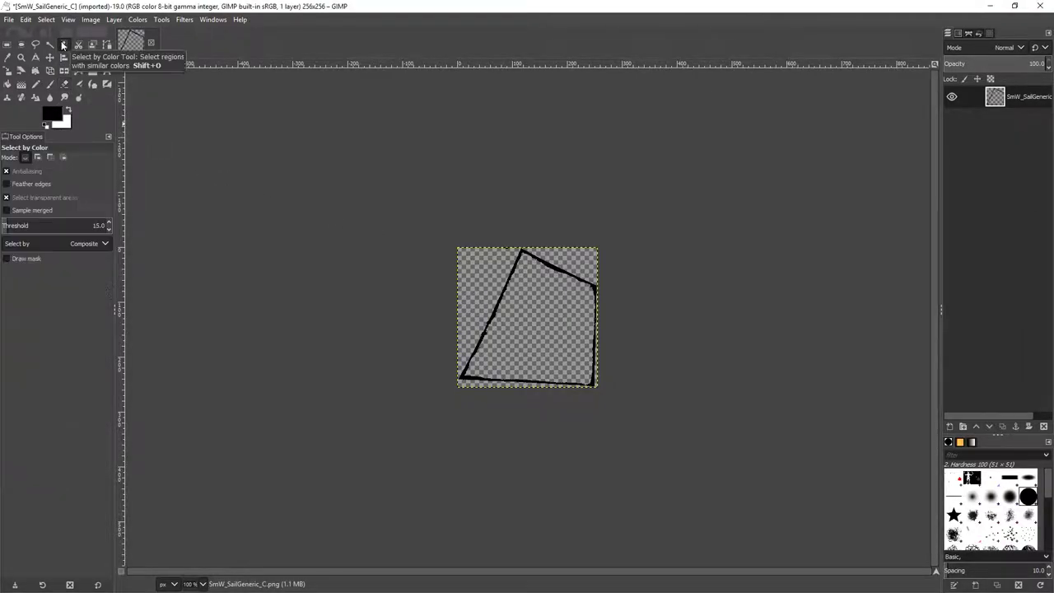
pyautogui.click(550, 264)
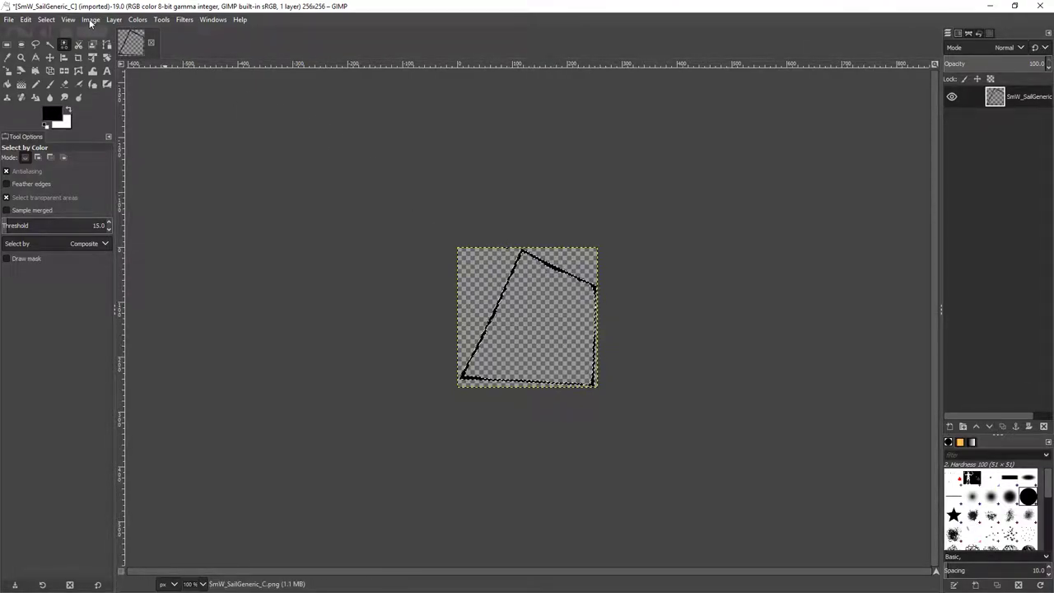
pyautogui.click(68, 19)
pyautogui.moveTo(113, 59)
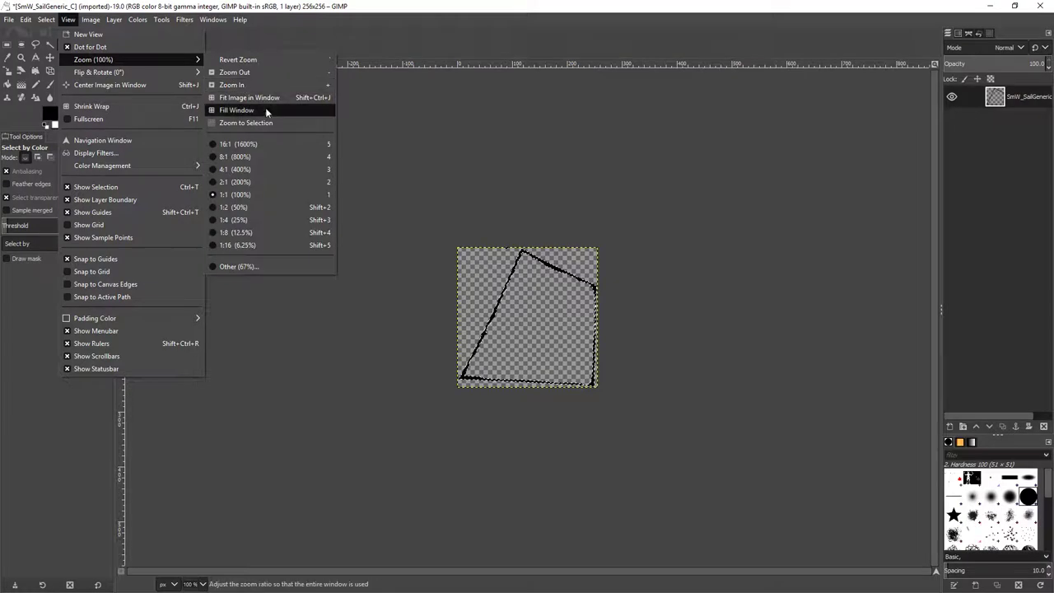
pyautogui.click(257, 184)
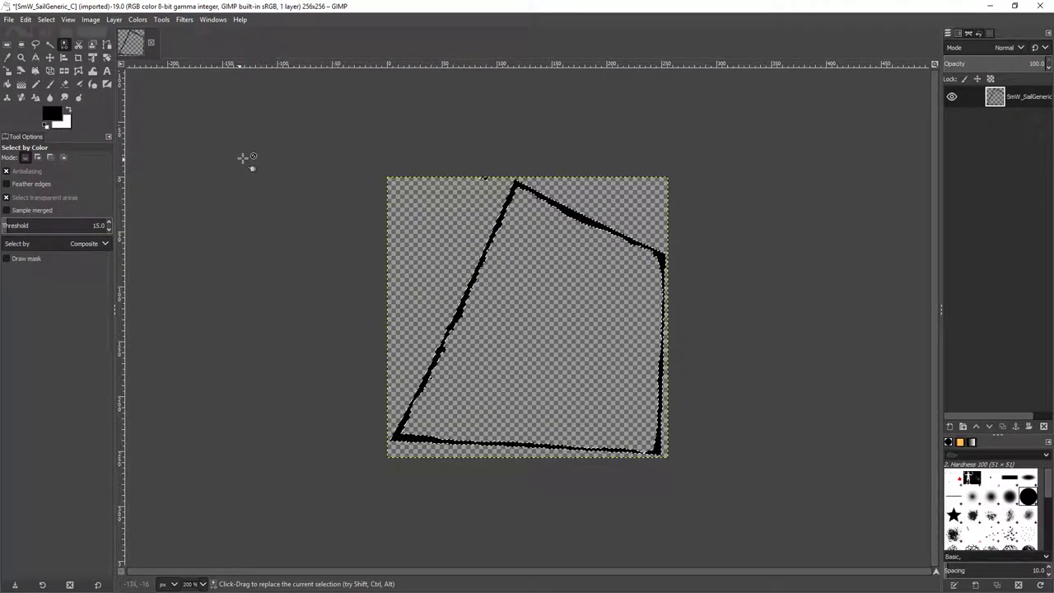
pyautogui.click(64, 83)
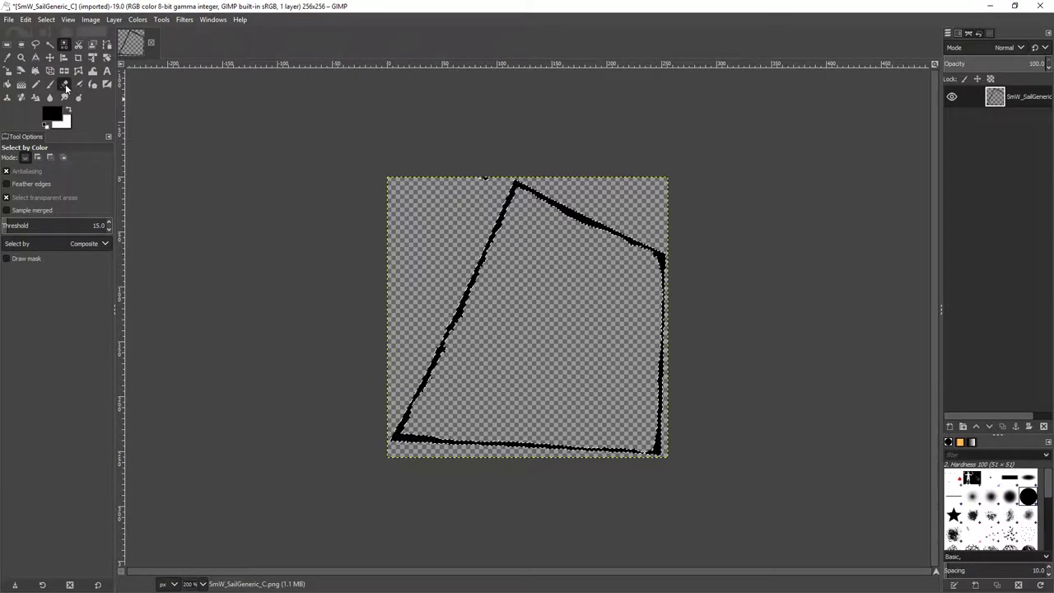
pyautogui.click(483, 186)
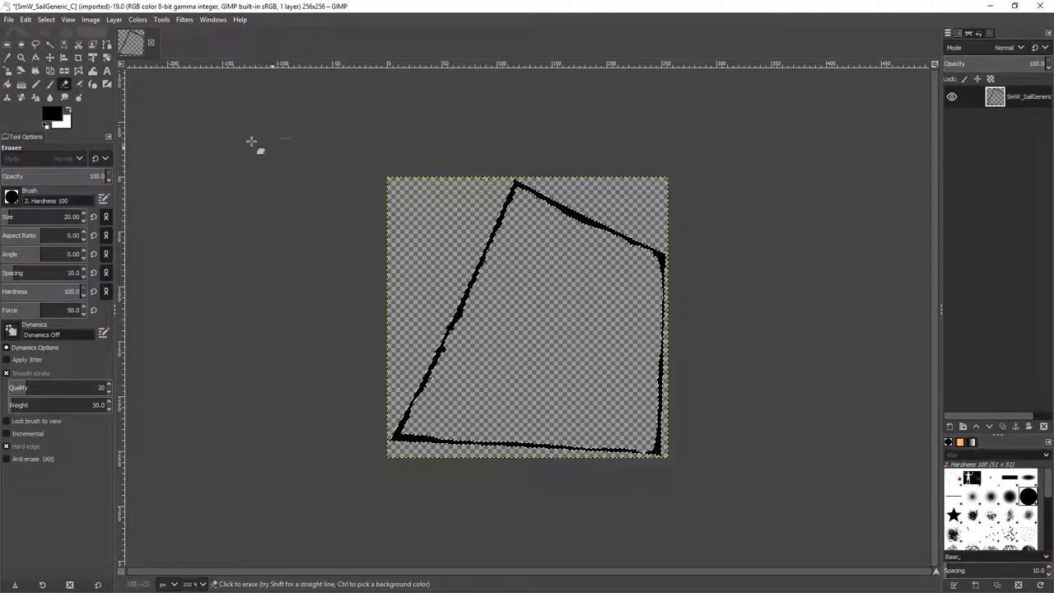
# Step: Grow the selection around the black sail outline
pyautogui.click(64, 43)
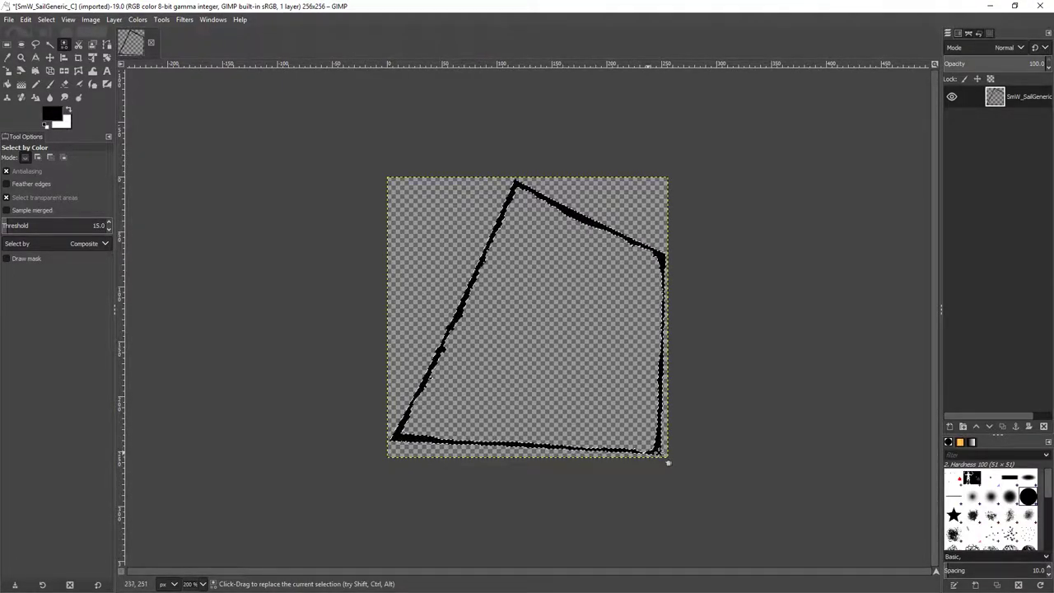
pyautogui.rightClick(600, 310)
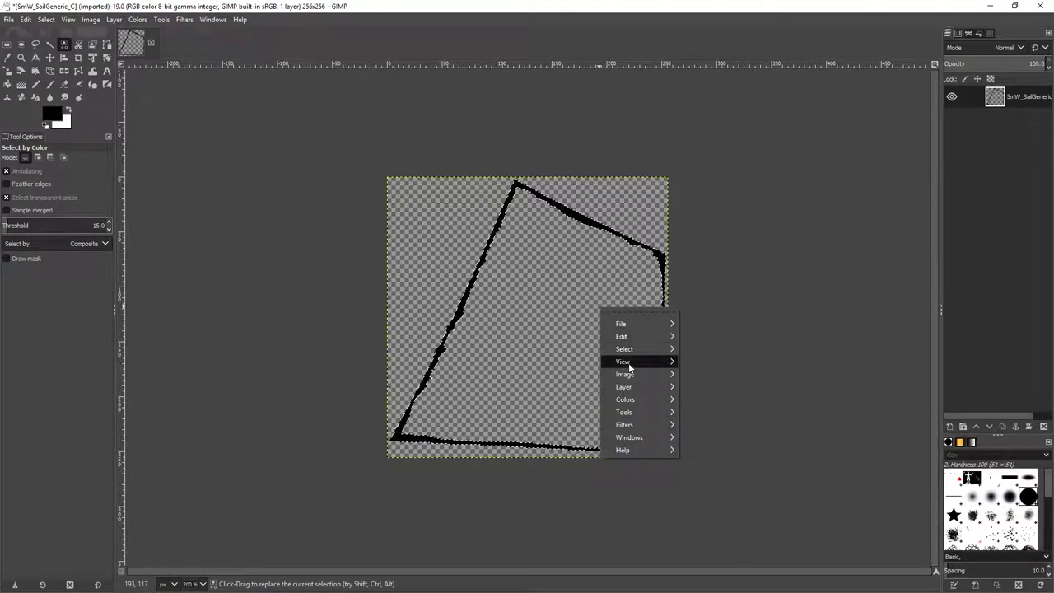
pyautogui.moveTo(639, 349)
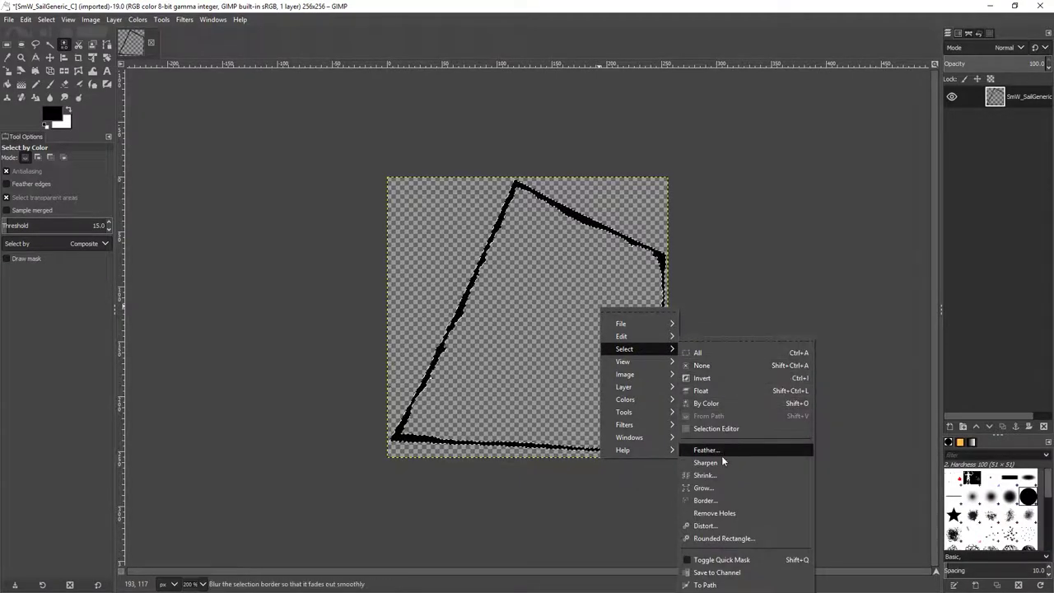
pyautogui.click(715, 486)
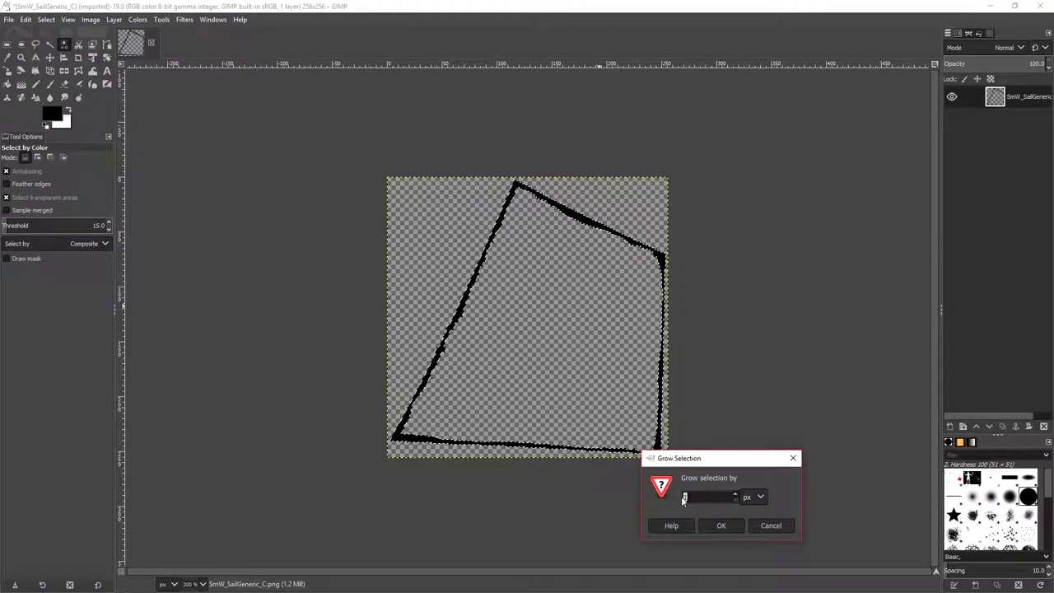
pyautogui.click(722, 526)
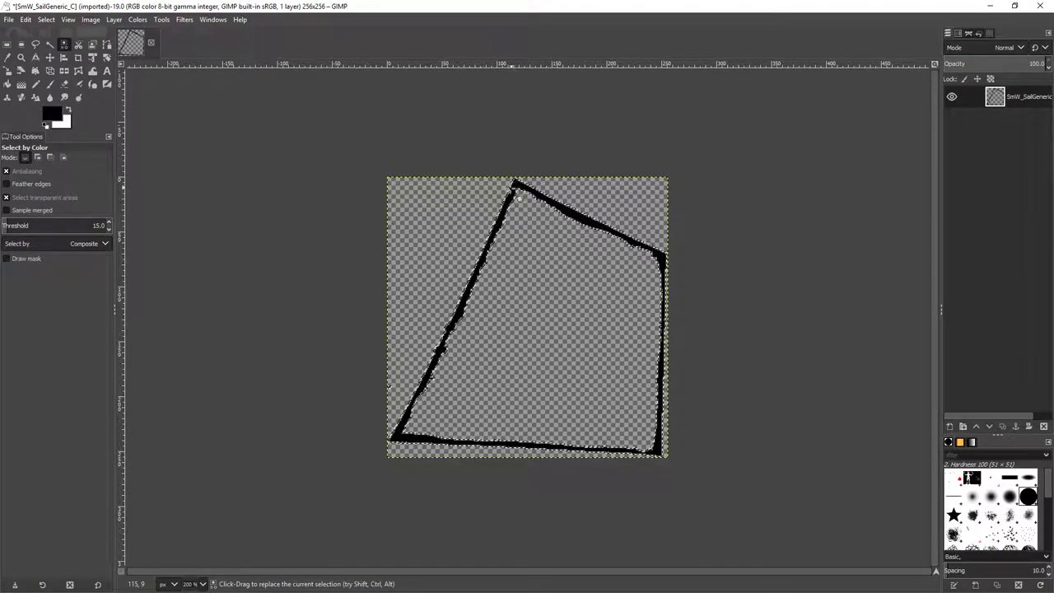
# Step: Paint the grown selection around the sail outline solid black with the Pencil, and shrink the selection by 1 px
pyautogui.click(35, 84)
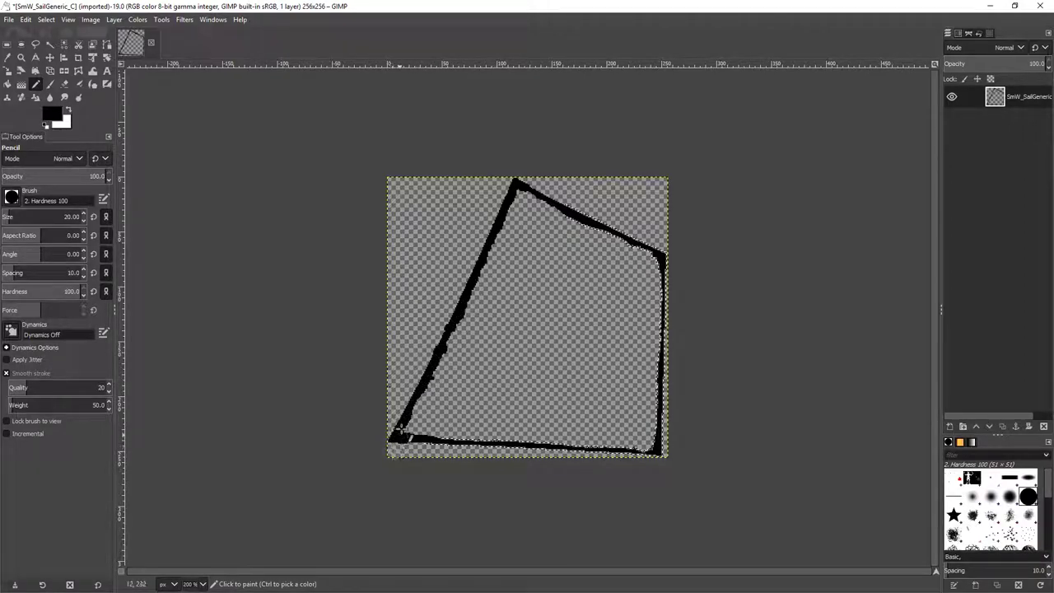
pyautogui.moveTo(430, 436)
pyautogui.mouseDown()
pyautogui.moveTo(684, 449)
pyautogui.moveTo(609, 458)
pyautogui.moveTo(662, 451)
pyautogui.moveTo(654, 350)
pyautogui.moveTo(670, 241)
pyautogui.moveTo(664, 292)
pyautogui.moveTo(665, 251)
pyautogui.moveTo(511, 184)
pyautogui.mouseUp()
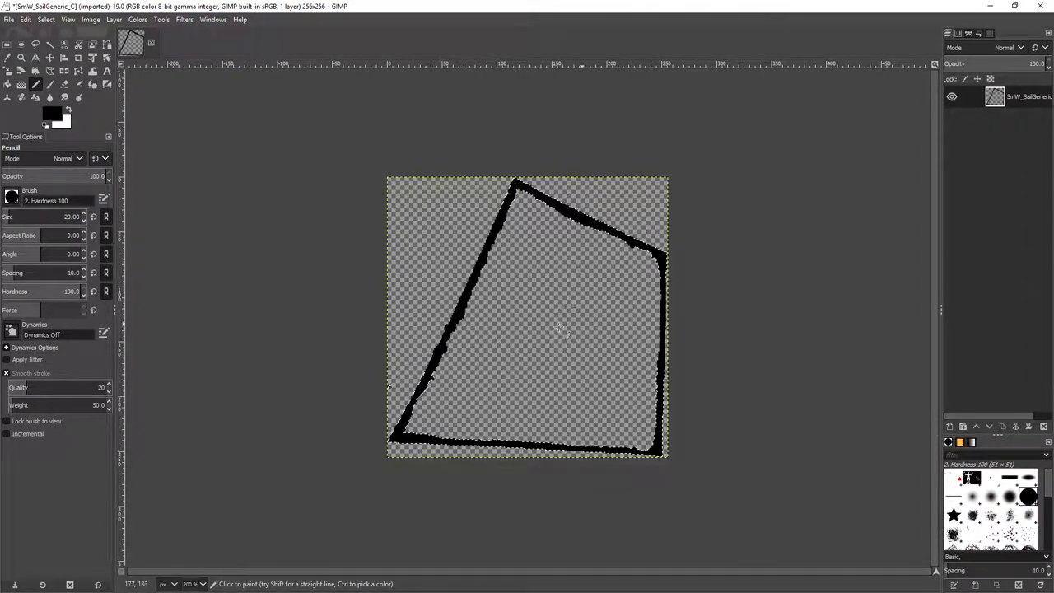
pyautogui.rightClick(635, 277)
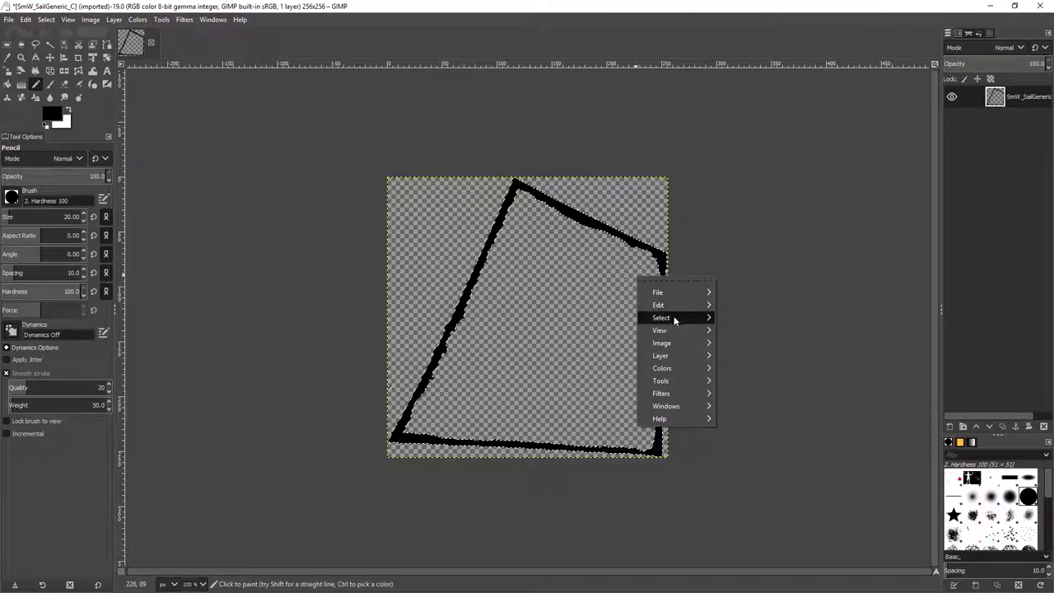
pyautogui.moveTo(681, 317)
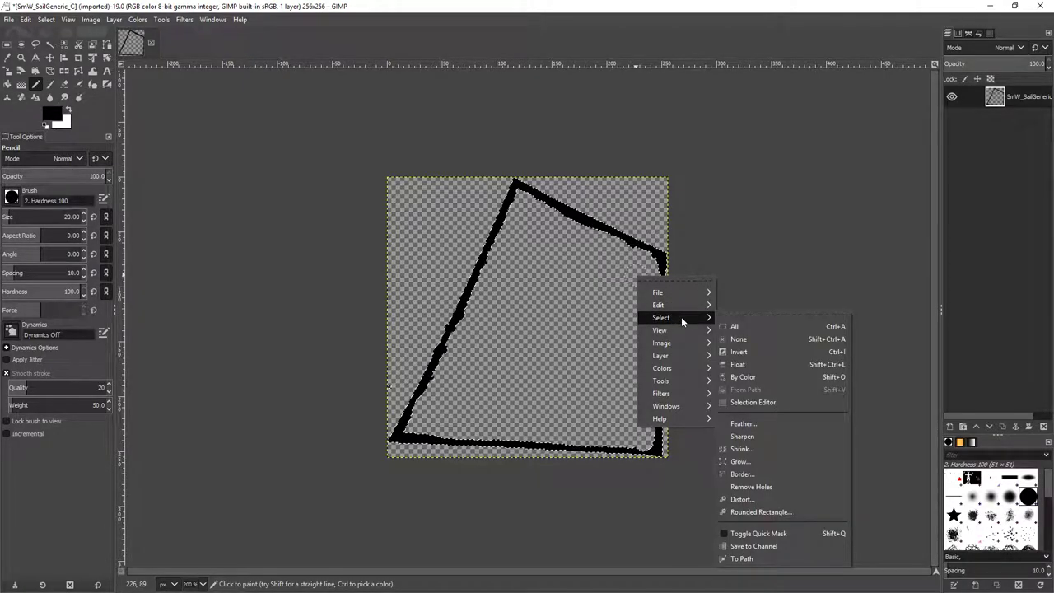
pyautogui.click(754, 448)
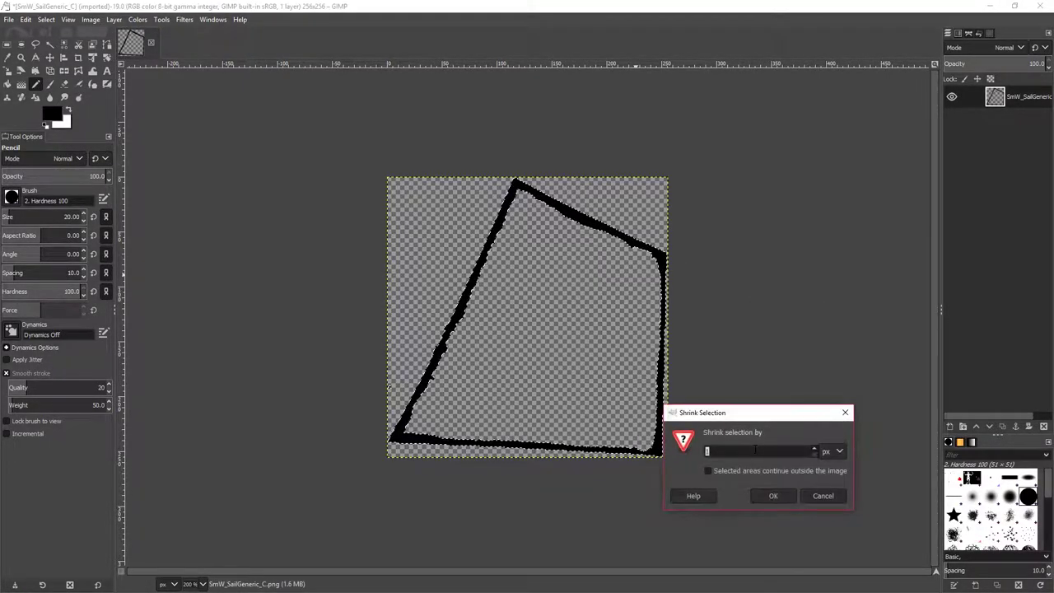
pyautogui.click(776, 495)
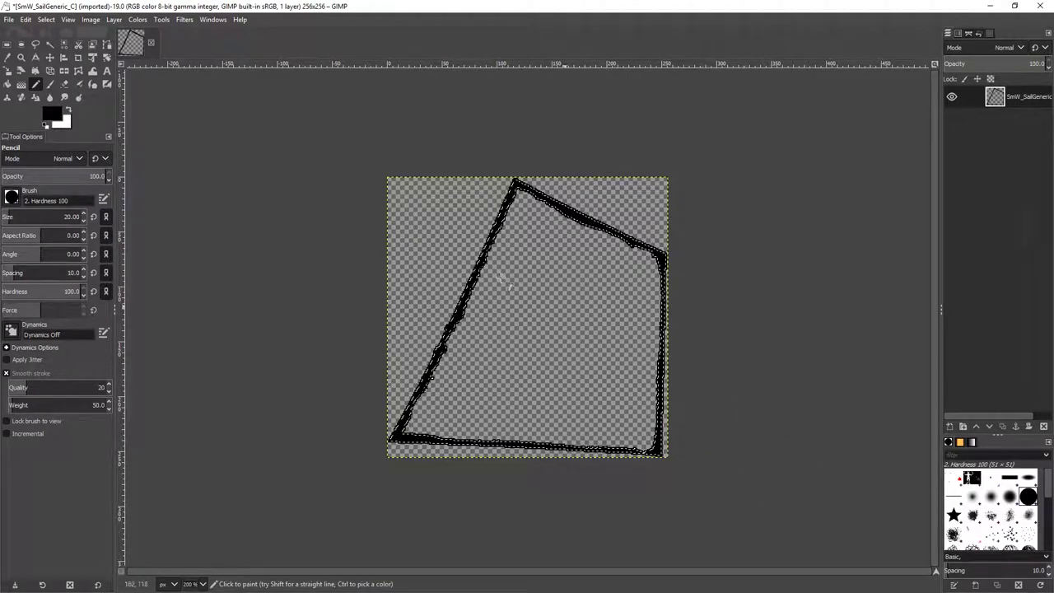
# Step: Erase the black inside the shrunken selection with the Eraser so only thin contour lines are left, and clear the selection
pyautogui.click(65, 84)
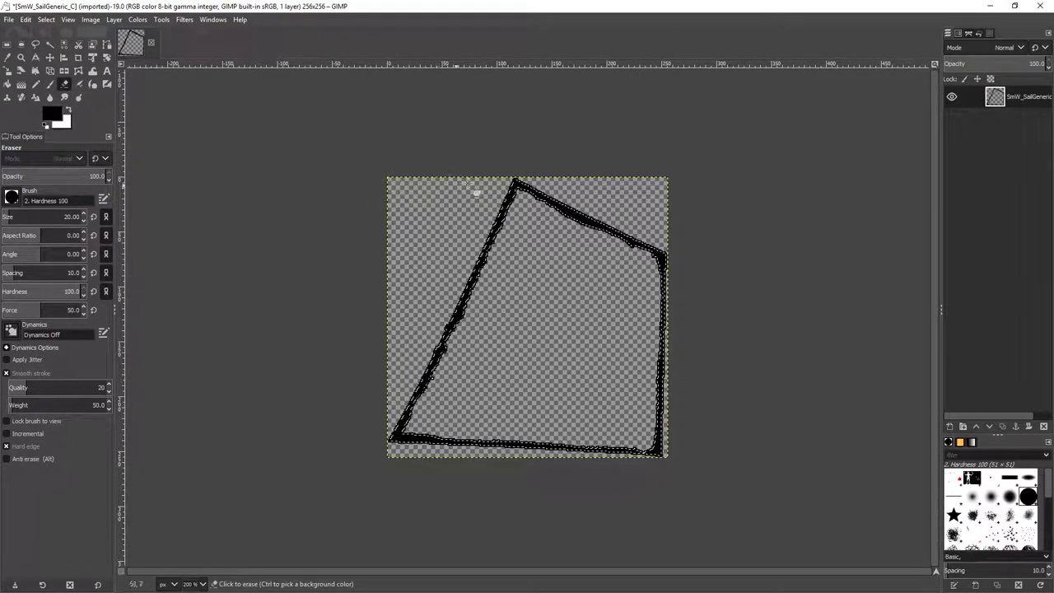
pyautogui.moveTo(522, 191)
pyautogui.mouseDown()
pyautogui.moveTo(426, 412)
pyautogui.moveTo(395, 435)
pyautogui.moveTo(454, 449)
pyautogui.moveTo(667, 451)
pyautogui.moveTo(673, 263)
pyautogui.moveTo(661, 281)
pyautogui.moveTo(635, 244)
pyautogui.moveTo(508, 198)
pyautogui.mouseUp()
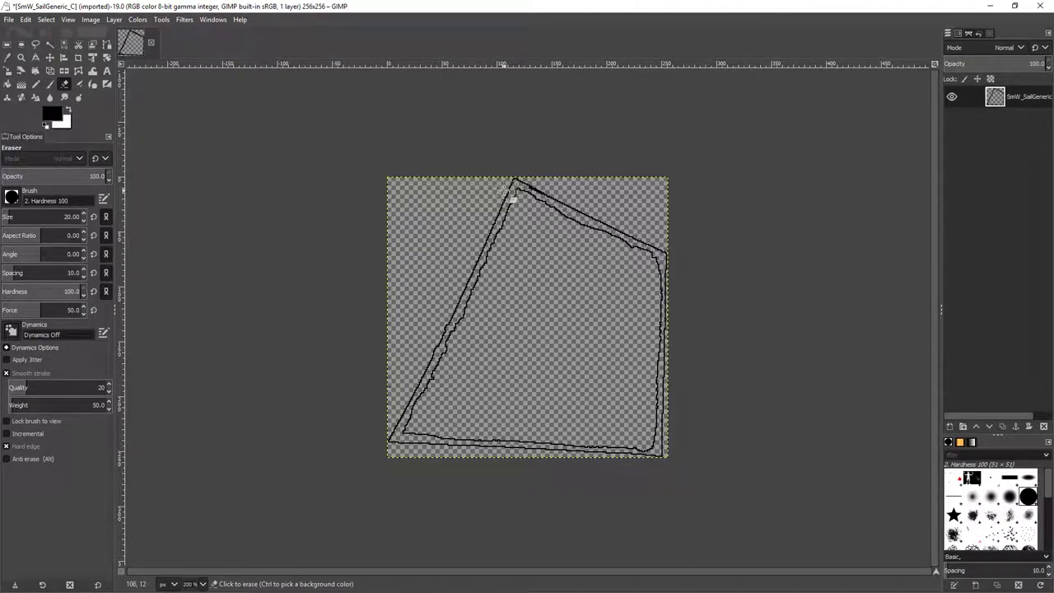
pyautogui.moveTo(593, 220)
pyautogui.mouseDown()
pyautogui.moveTo(698, 254)
pyautogui.moveTo(560, 204)
pyautogui.mouseUp()
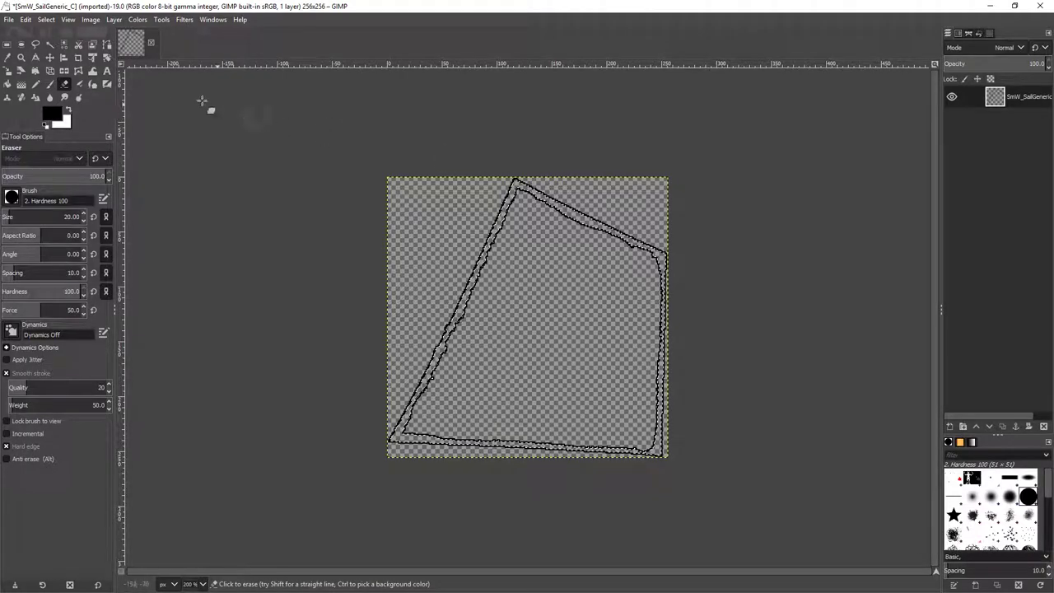
pyautogui.rightClick(459, 188)
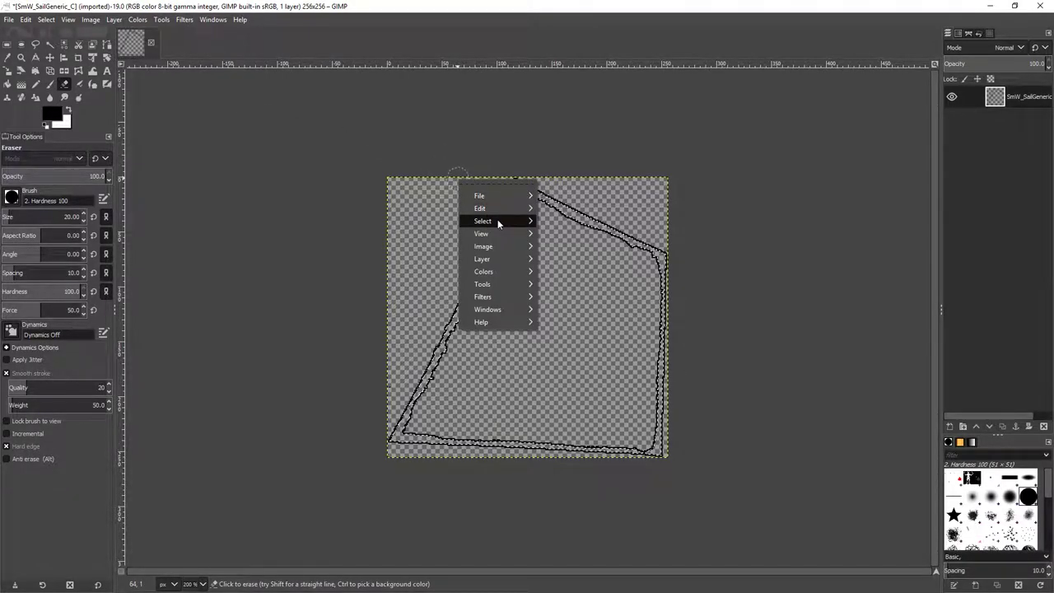
pyautogui.moveTo(499, 219)
pyautogui.click(560, 242)
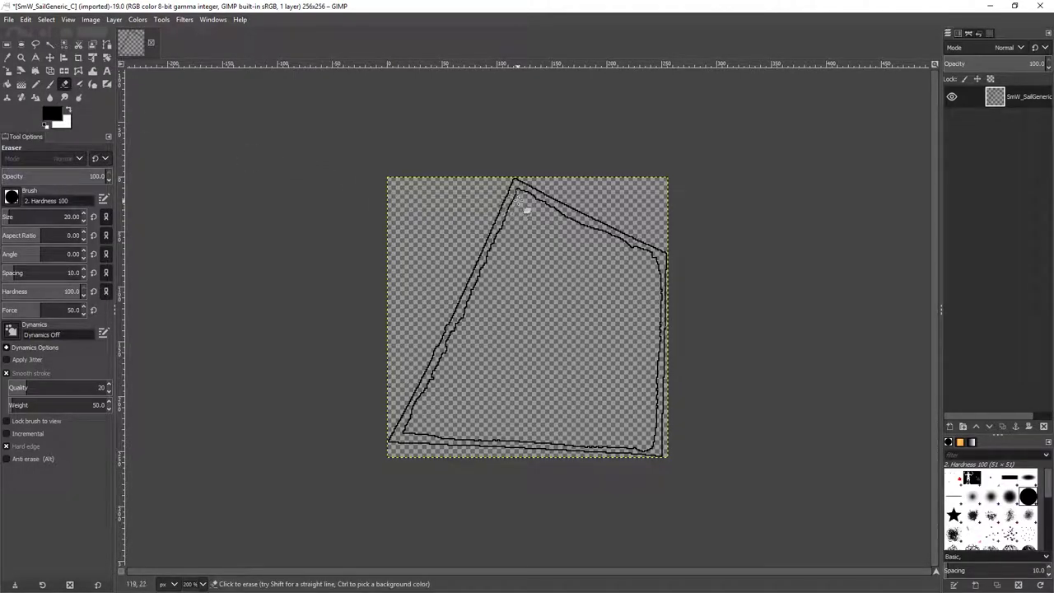
# Step: Erase the inner contour line along all sides of the sail with the Eraser, keeping the outer outline intact
pyautogui.moveTo(521, 197)
pyautogui.mouseDown()
pyautogui.moveTo(482, 267)
pyautogui.moveTo(421, 440)
pyautogui.moveTo(428, 429)
pyautogui.mouseUp()
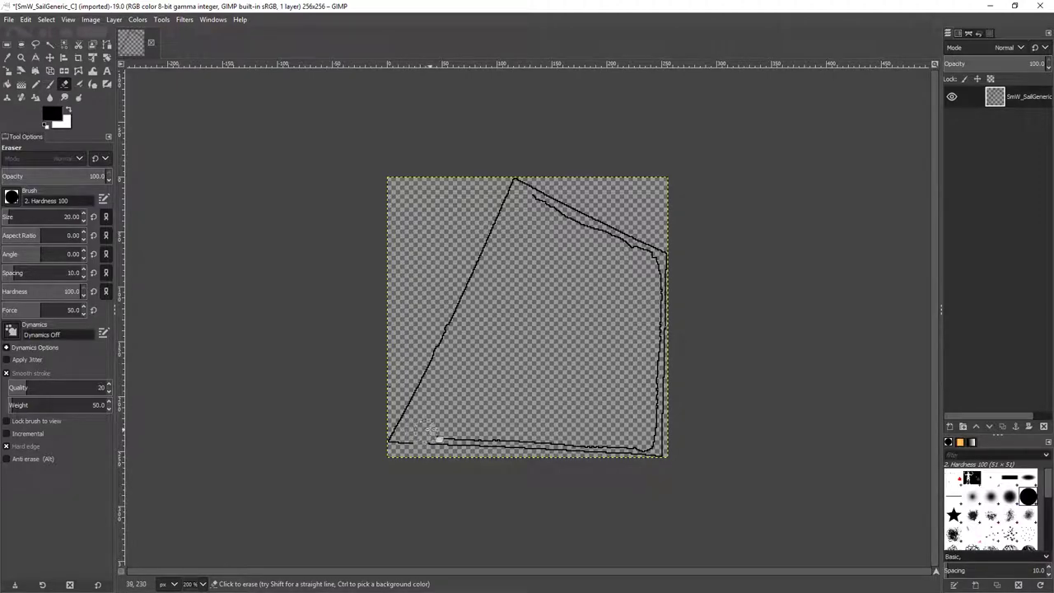
pyautogui.hotkey('ctrl', 'z')
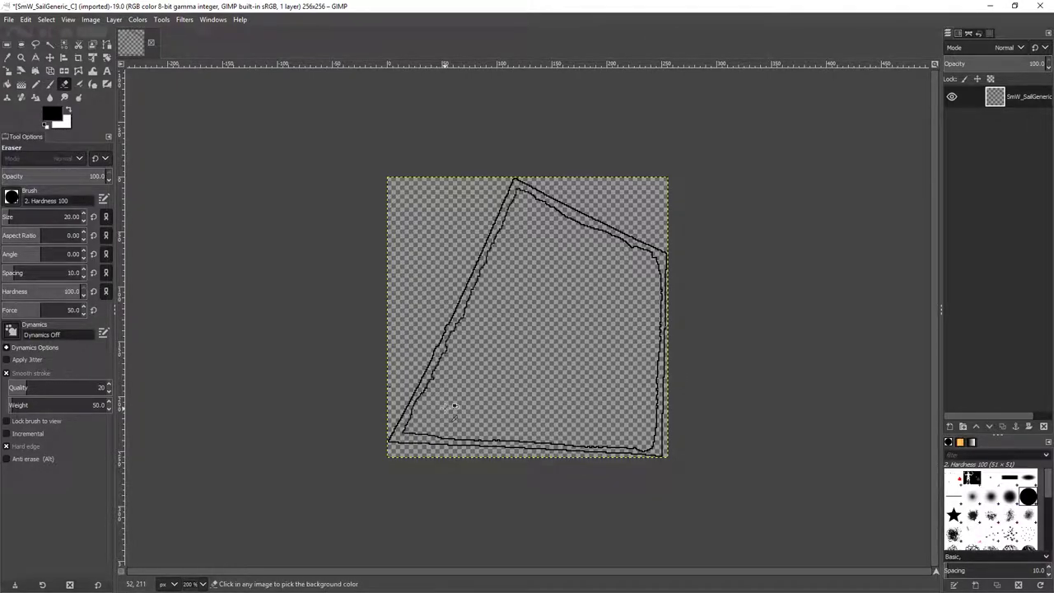
pyautogui.moveTo(433, 429)
pyautogui.mouseDown()
pyautogui.moveTo(415, 429)
pyautogui.moveTo(415, 417)
pyautogui.moveTo(522, 193)
pyautogui.moveTo(641, 256)
pyautogui.moveTo(657, 302)
pyautogui.moveTo(656, 423)
pyautogui.moveTo(651, 444)
pyautogui.moveTo(491, 433)
pyautogui.mouseUp()
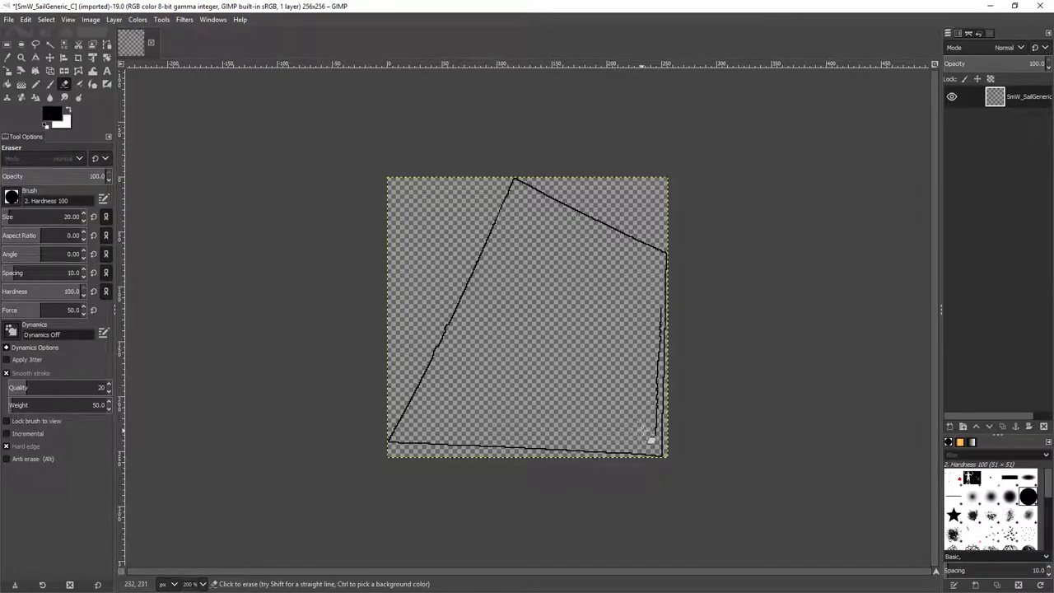
pyautogui.moveTo(653, 425); pyautogui.dragTo(658, 362)
pyautogui.moveTo(651, 322); pyautogui.dragTo(658, 307)
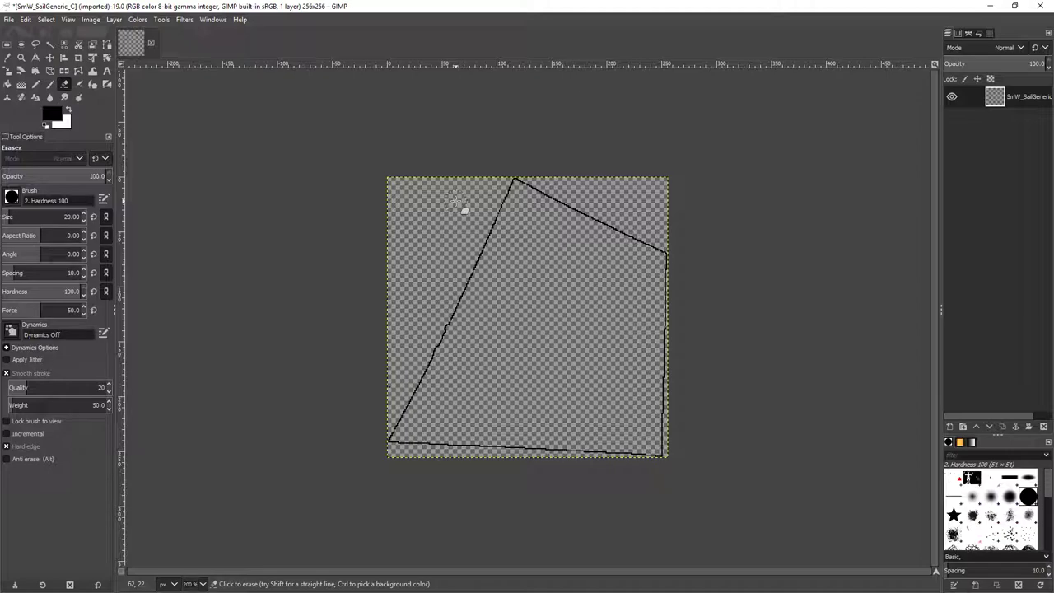
# Step: Overwrite SmW_SailGeneric_C.png with the cleaned sail outline
pyautogui.click(16, 21)
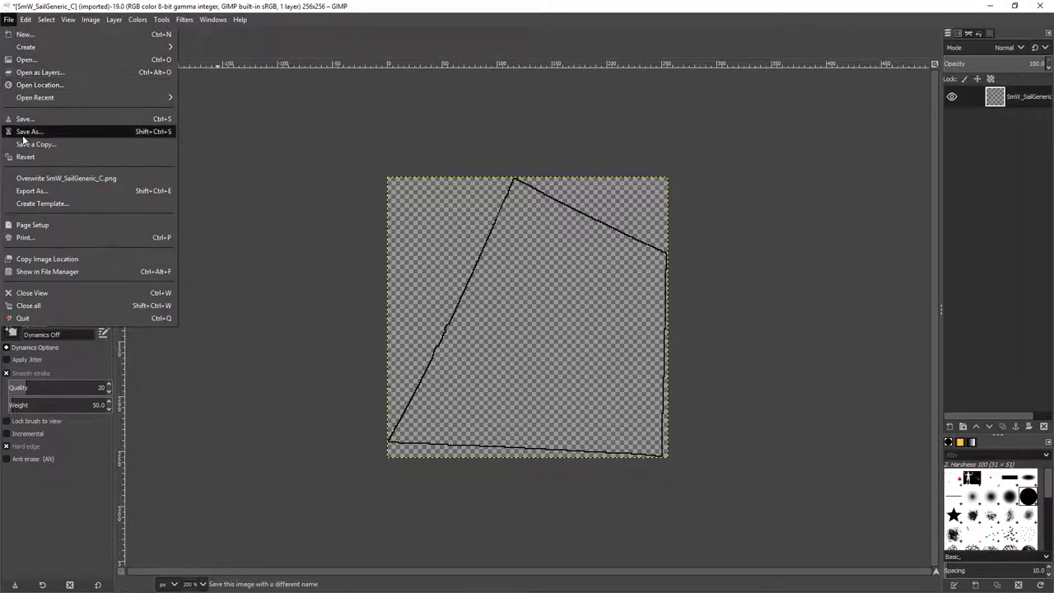
pyautogui.click(50, 180)
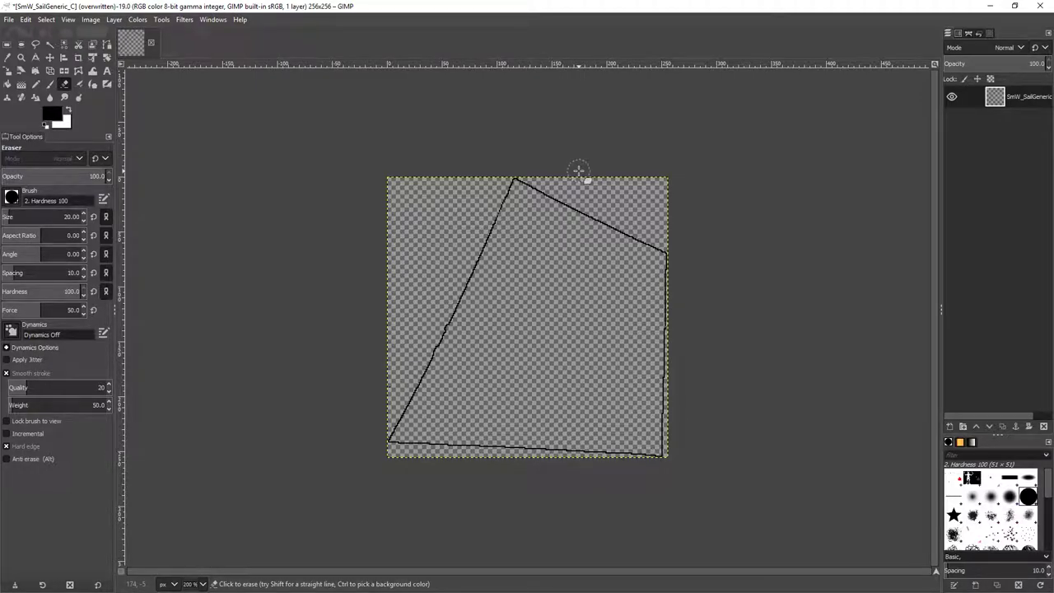
# Step: Open Edward_Teach.png from the 03 -Atlas Paint folder in Downloads
pyautogui.click(8, 19)
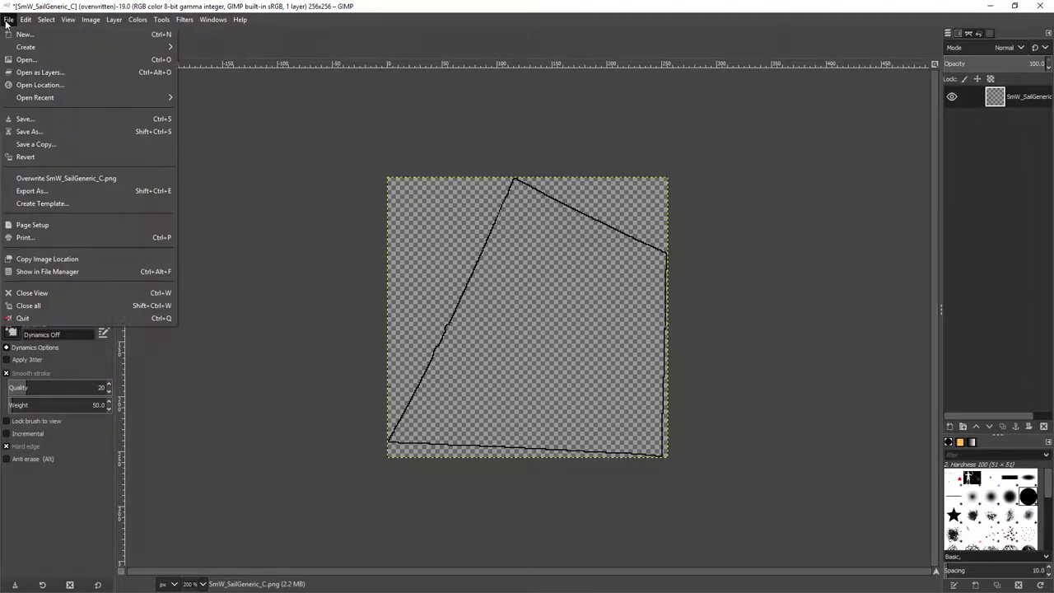
pyautogui.click(36, 61)
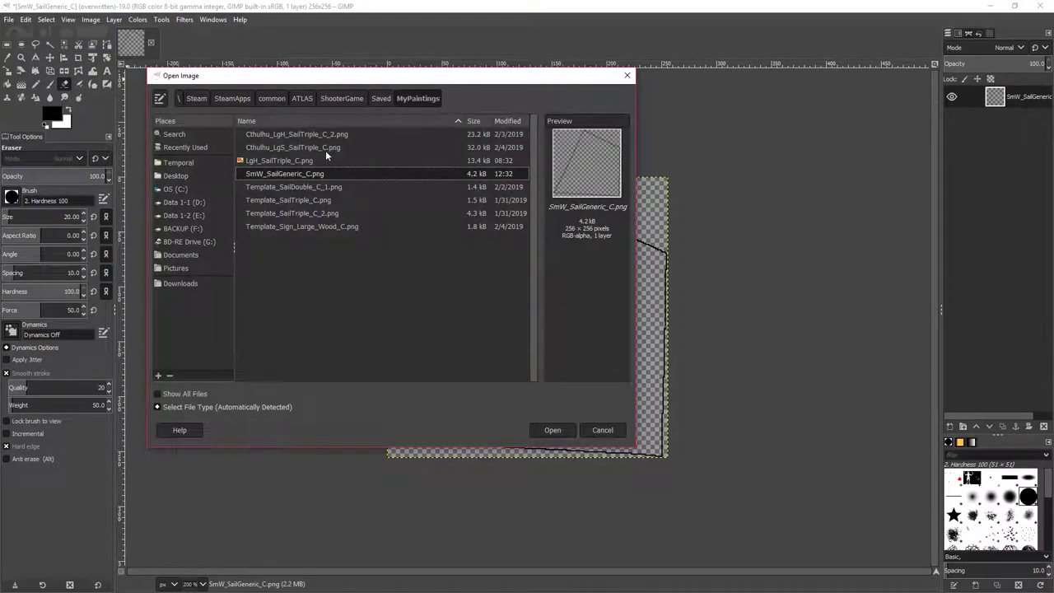
pyautogui.click(183, 283)
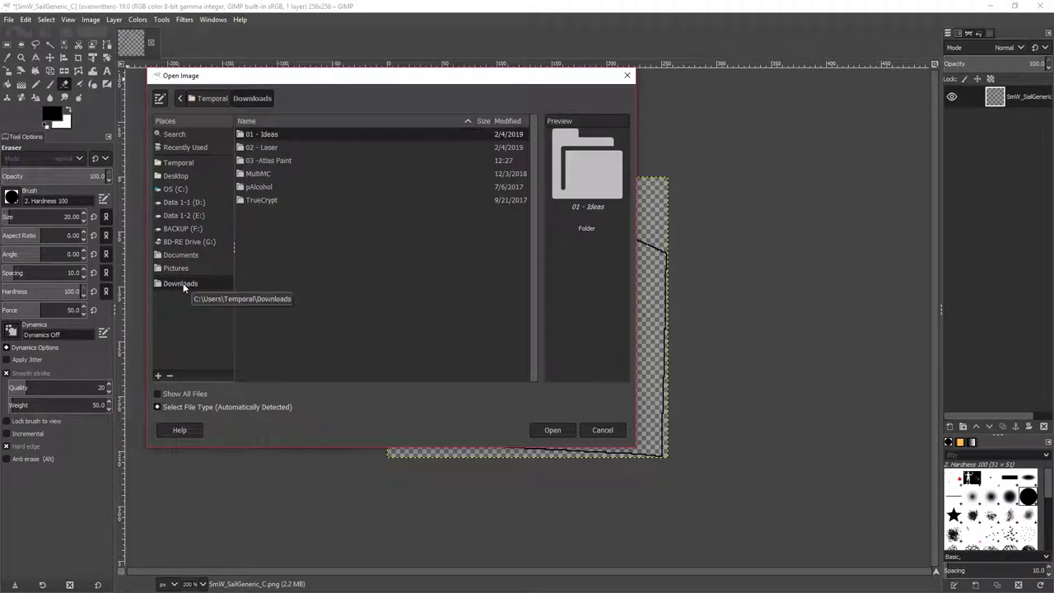
pyautogui.doubleClick(285, 161)
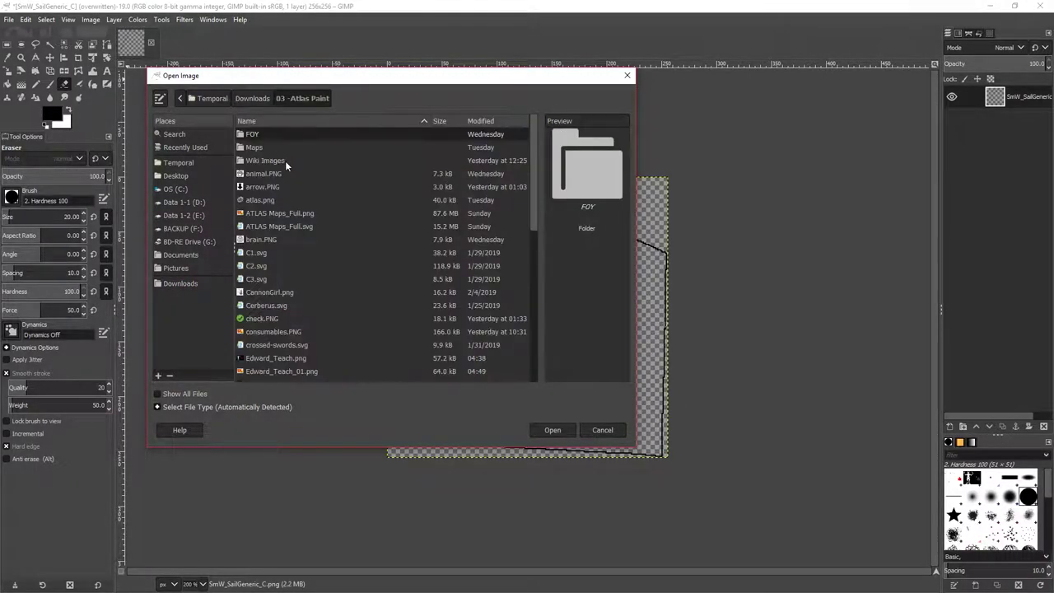
pyautogui.click(290, 356)
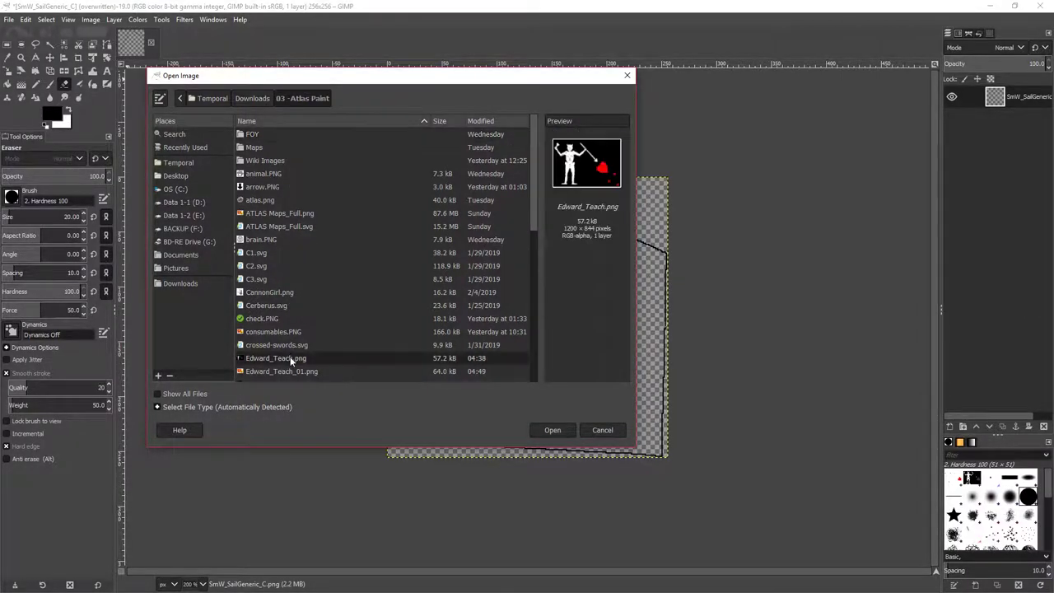
pyautogui.click(553, 429)
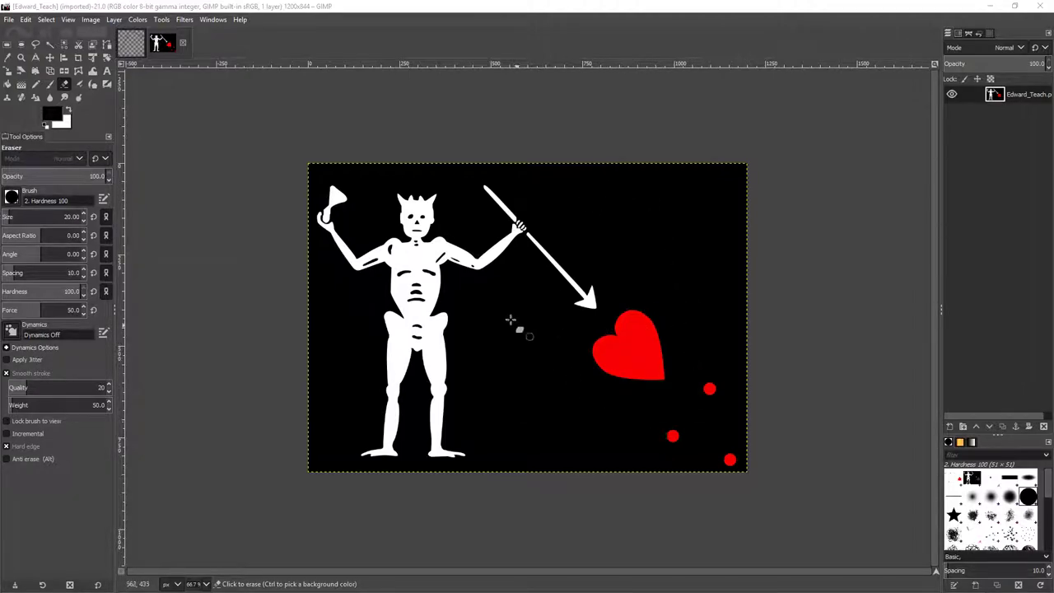
# Step: Add a new transparent layer of 1200 × 844 px to the Edward_Teach image
pyautogui.rightClick(1026, 97)
pyautogui.click(956, 177)
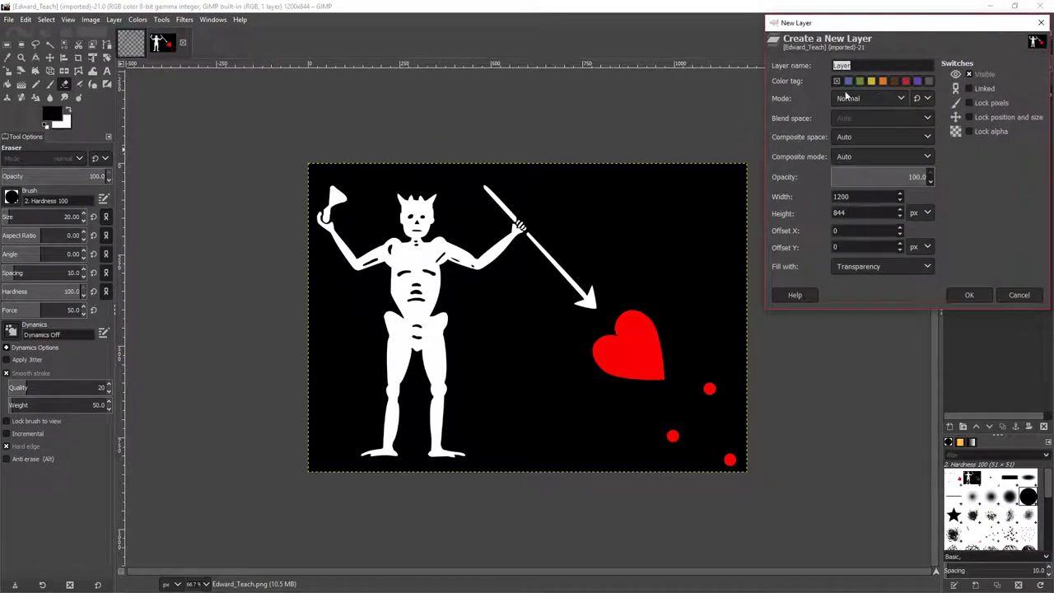
pyautogui.click(970, 295)
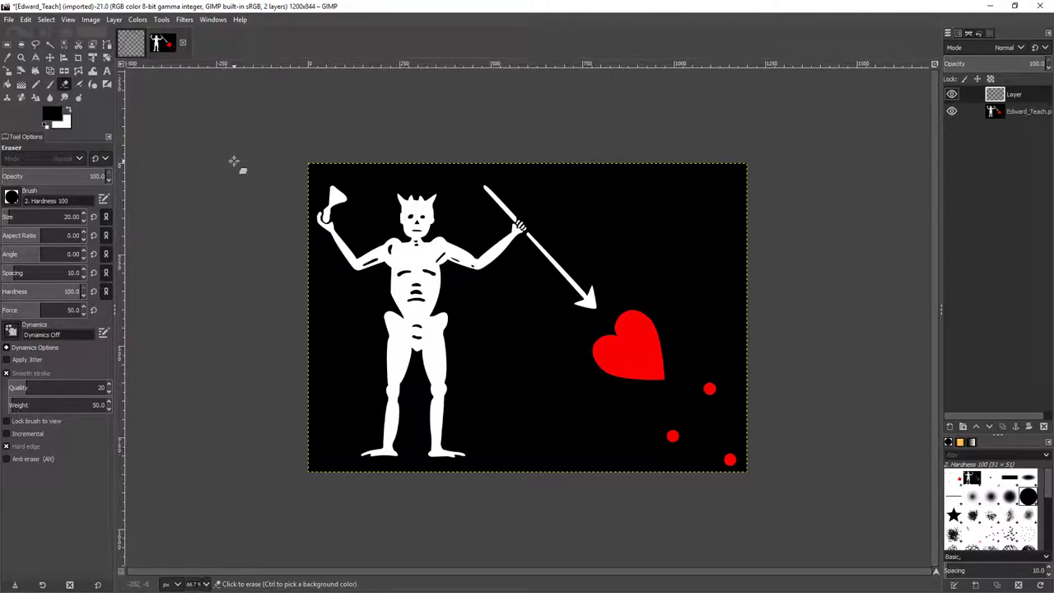
# Step: Select the black background by color on the Edward_Teach.png layer and invert the selection to the skeleton, spear, heart and drops
pyautogui.click(64, 44)
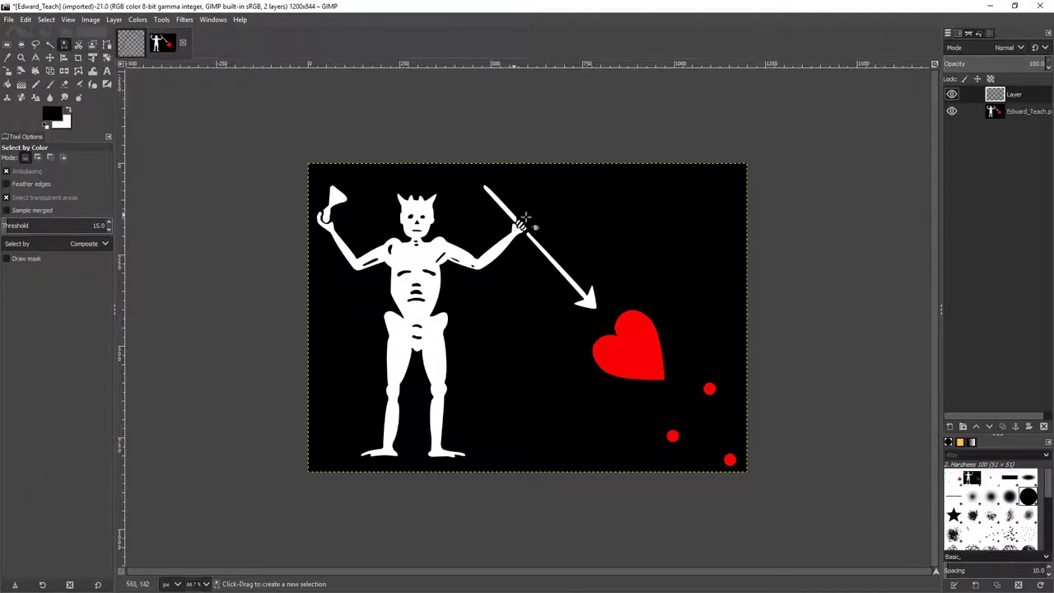
pyautogui.click(602, 216)
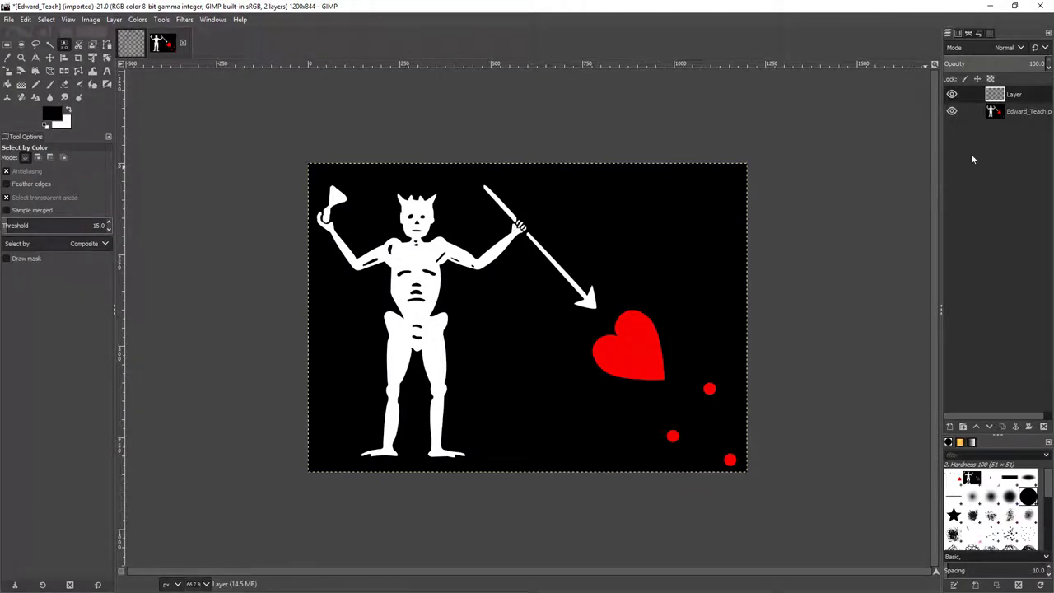
pyautogui.click(1035, 116)
pyautogui.click(657, 230)
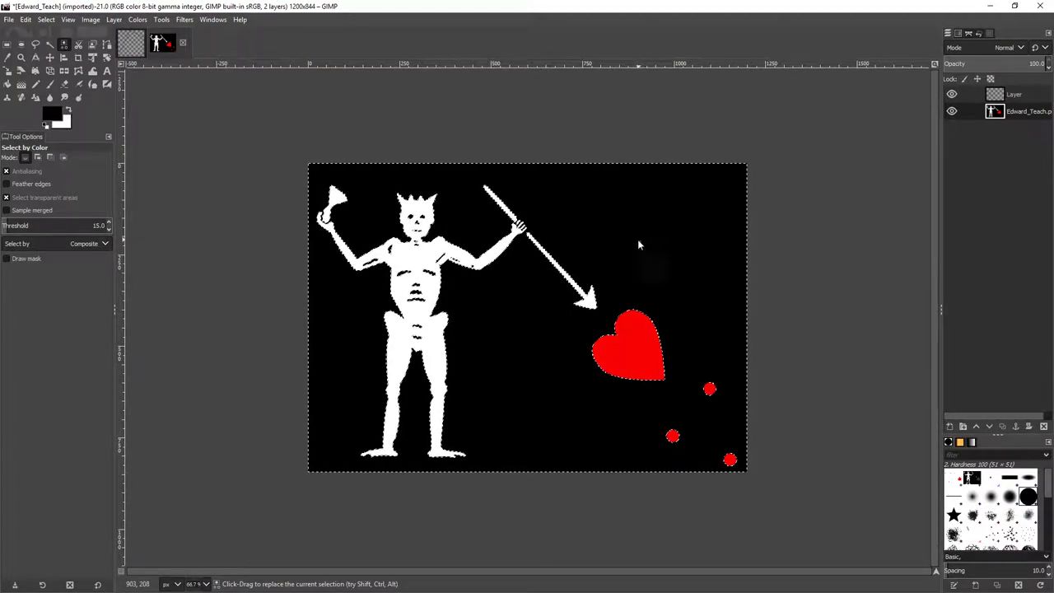
pyautogui.rightClick(640, 241)
pyautogui.moveTo(708, 283)
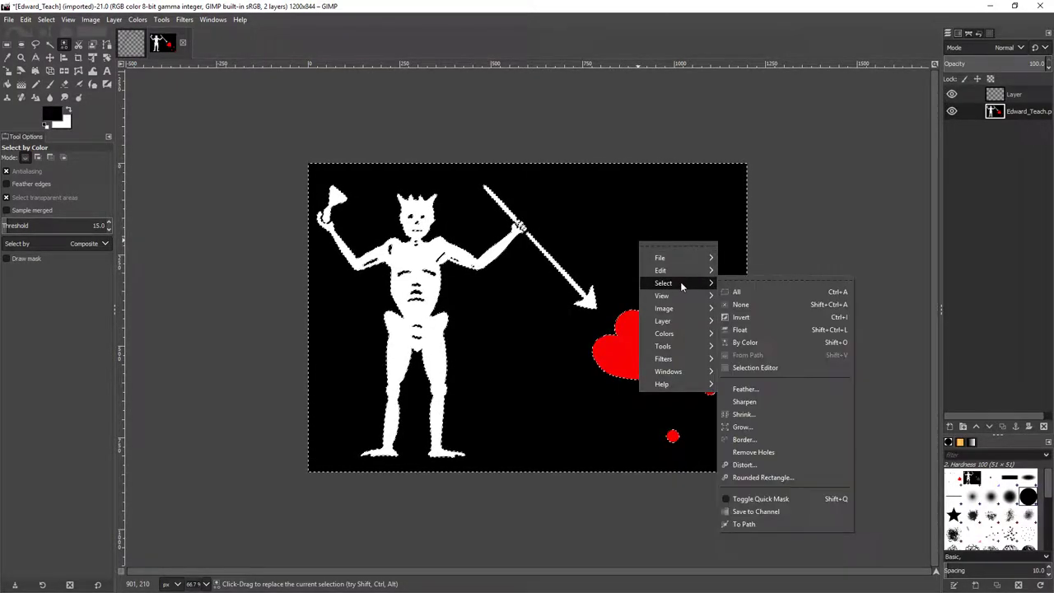
pyautogui.click(741, 317)
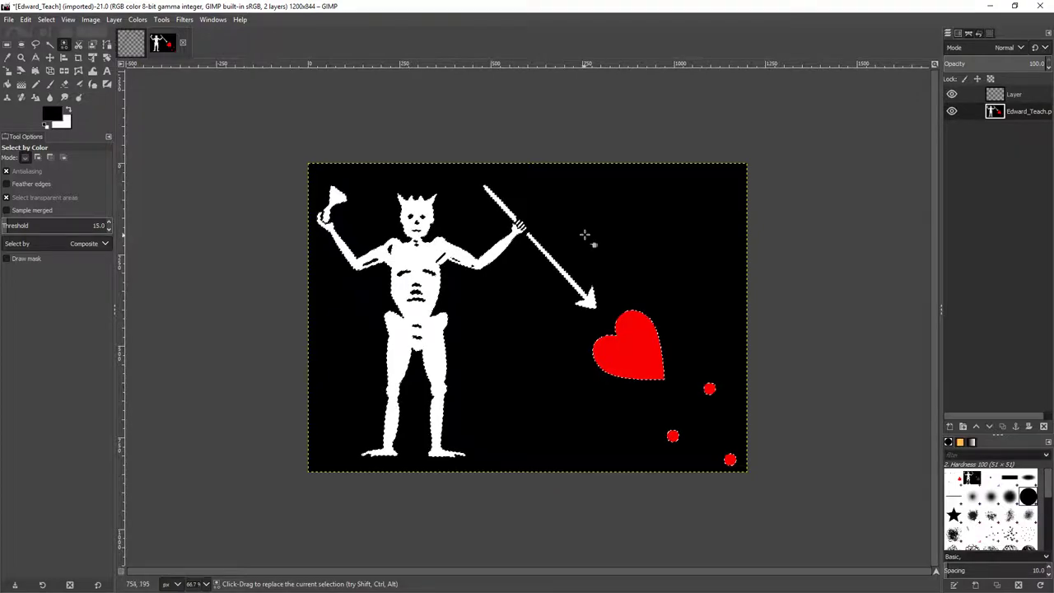
# Step: Cut the selected white and red artwork from the flag layer, paste it onto the new empty layer and anchor it
pyautogui.press('ctrl')
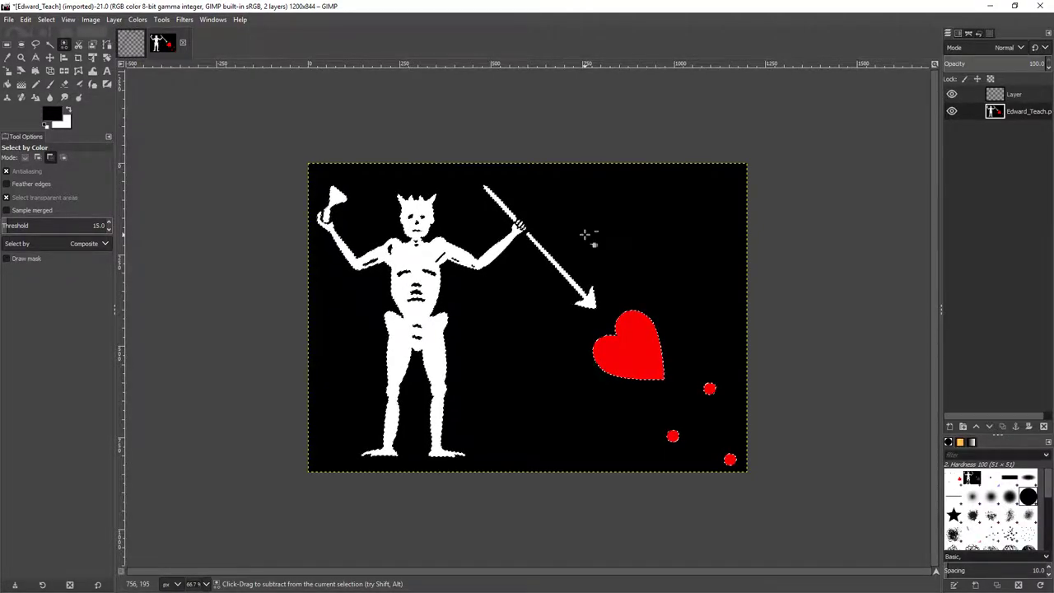
pyautogui.hotkey('ctrl', 'x')
pyautogui.click(1035, 96)
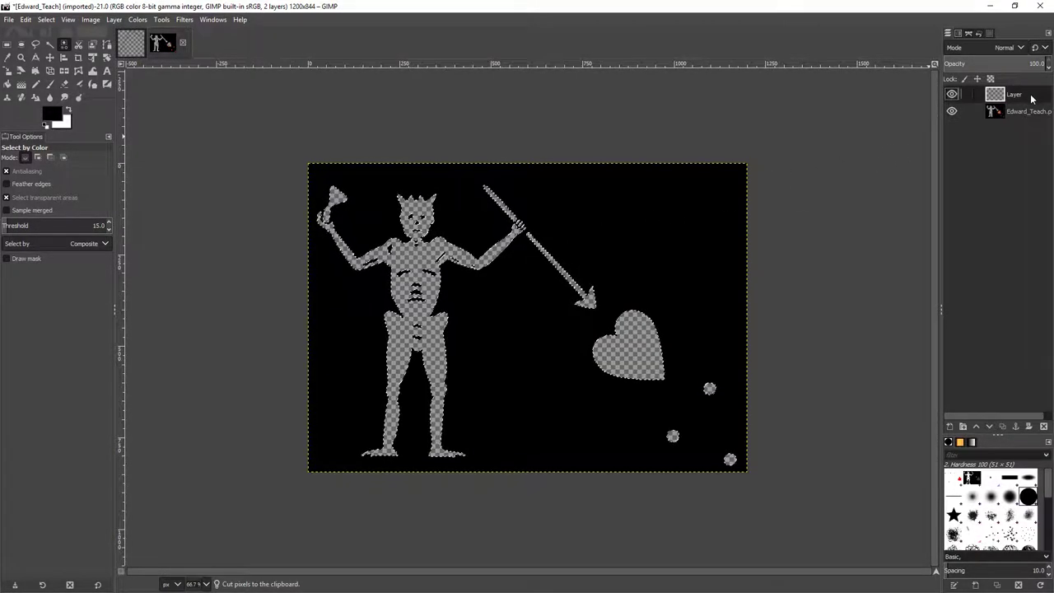
pyautogui.hotkey('ctrl', 'v')
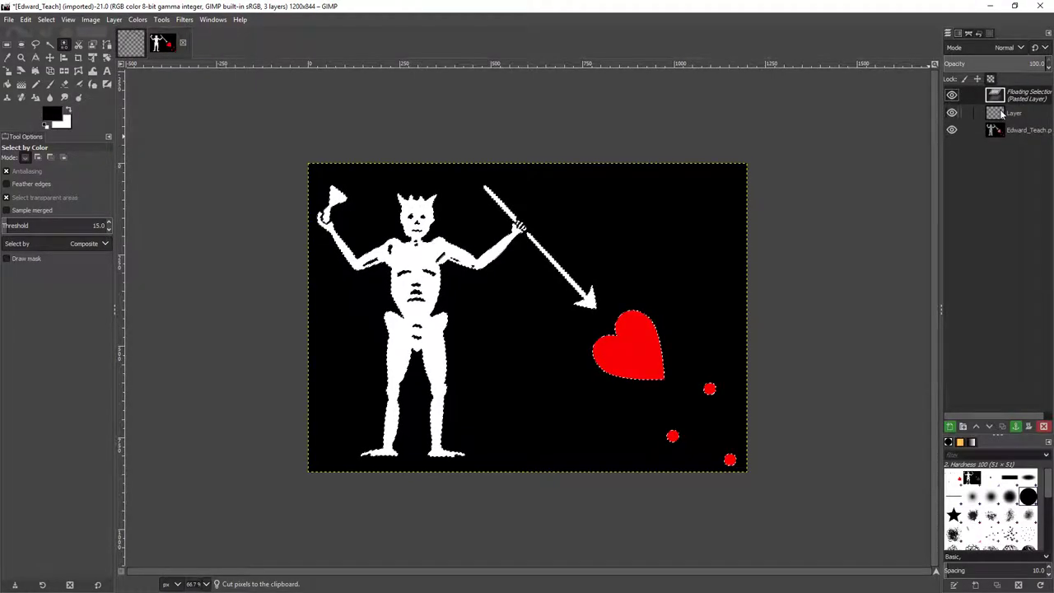
pyautogui.rightClick(1011, 110)
pyautogui.click(954, 231)
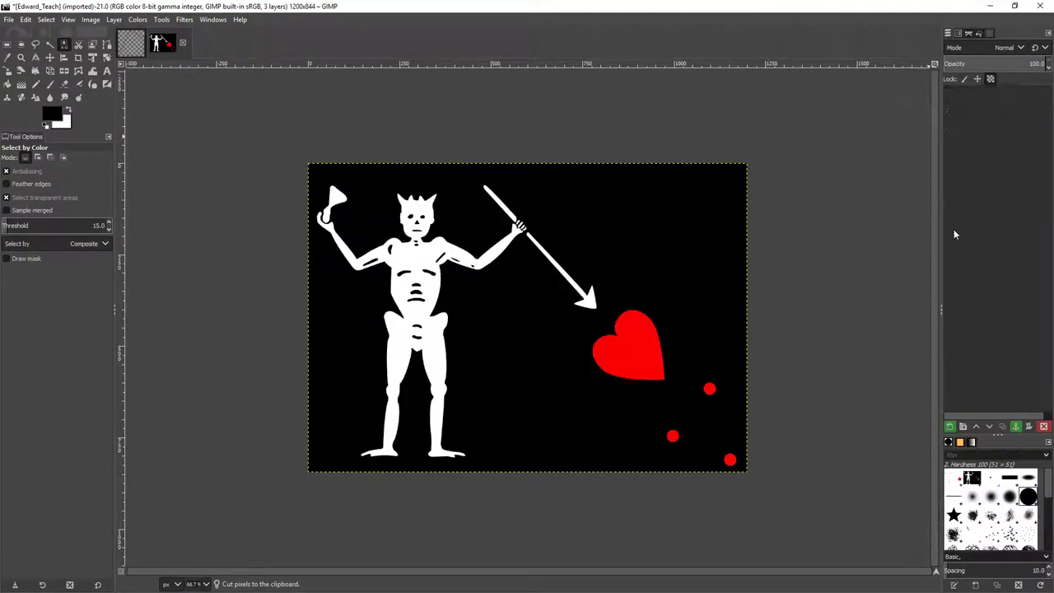
# Step: Delete the black Edward_Teach.png layer and copy the entire remaining transparent artwork layer
pyautogui.rightClick(1016, 124)
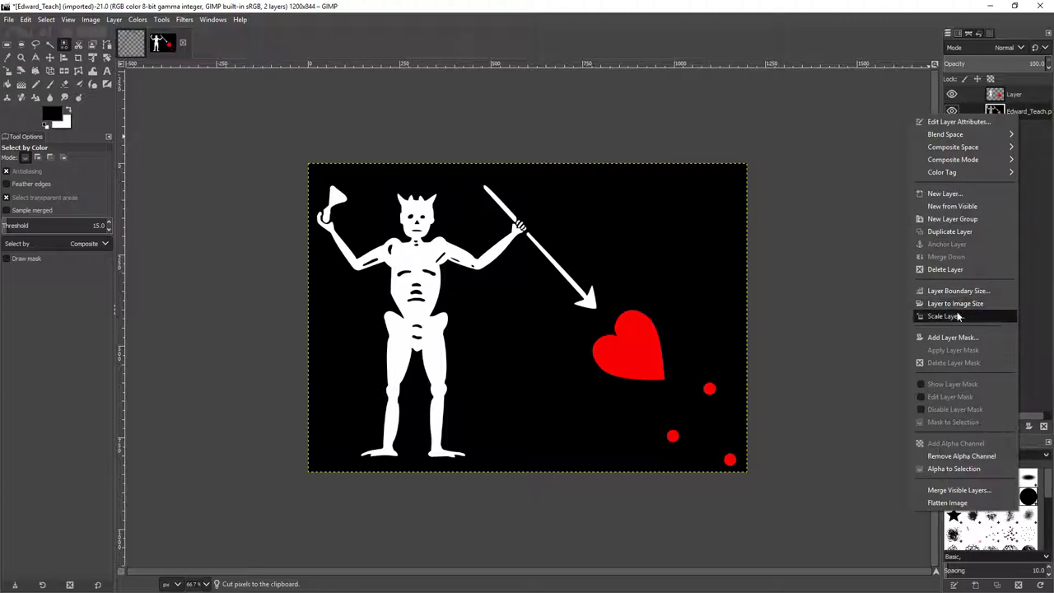
pyautogui.click(938, 269)
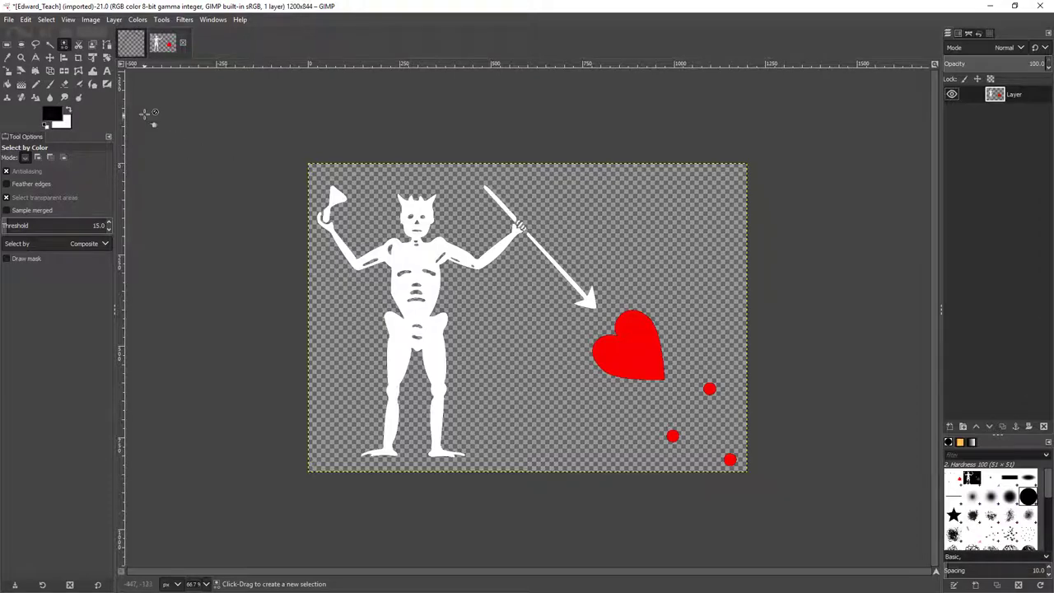
pyautogui.rightClick(601, 186)
pyautogui.moveTo(655, 229)
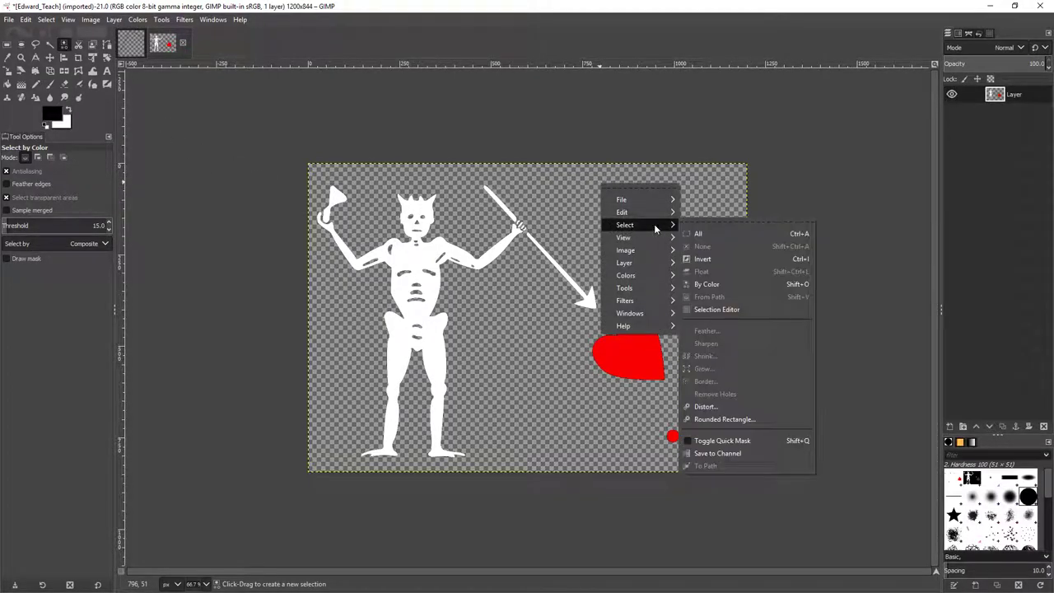
pyautogui.click(723, 236)
pyautogui.hotkey('ctrl', 'c')
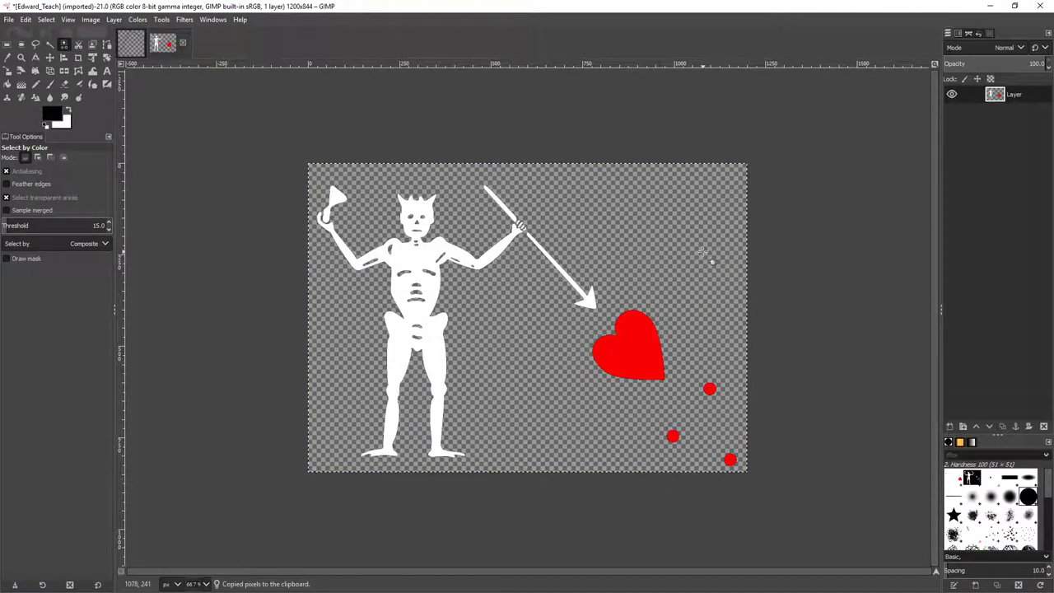
# Step: Paste the copied flag artwork into the SmW_SailGeneric_C sail template image
pyautogui.click(134, 45)
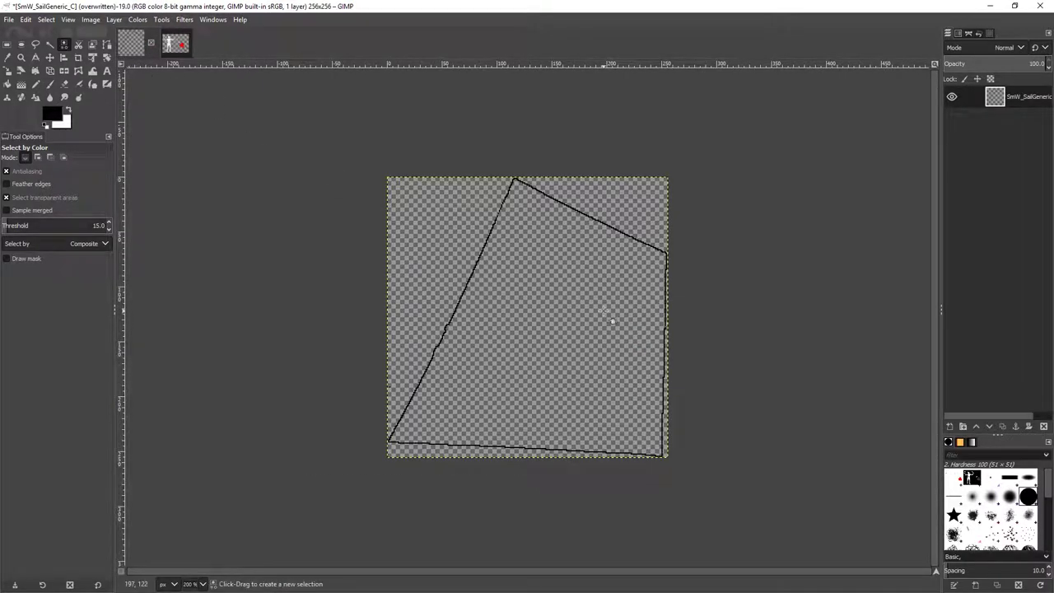
pyautogui.press('ctrl')
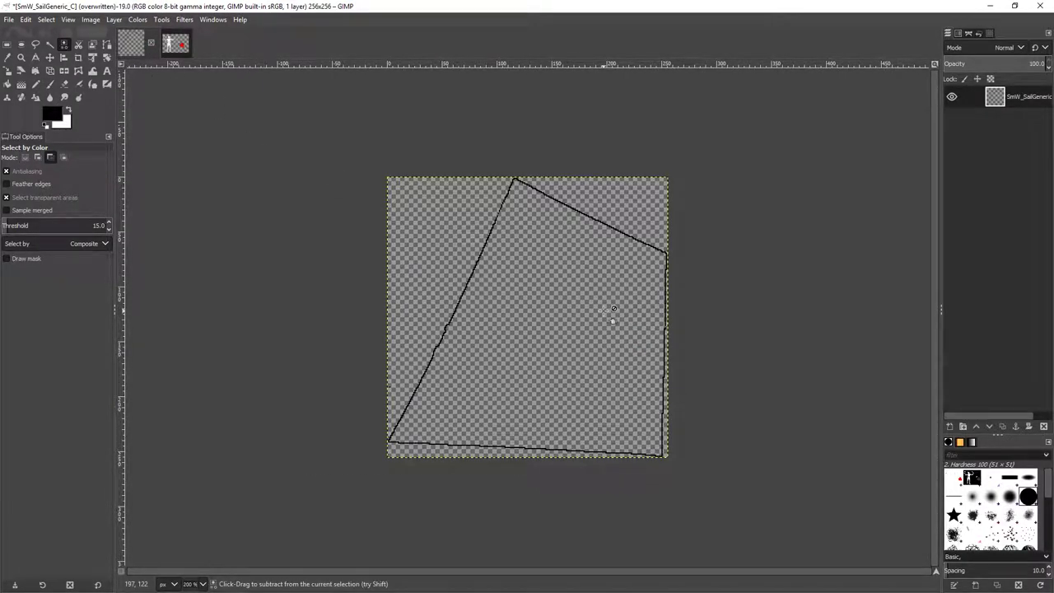
pyautogui.hotkey('ctrl', 'v')
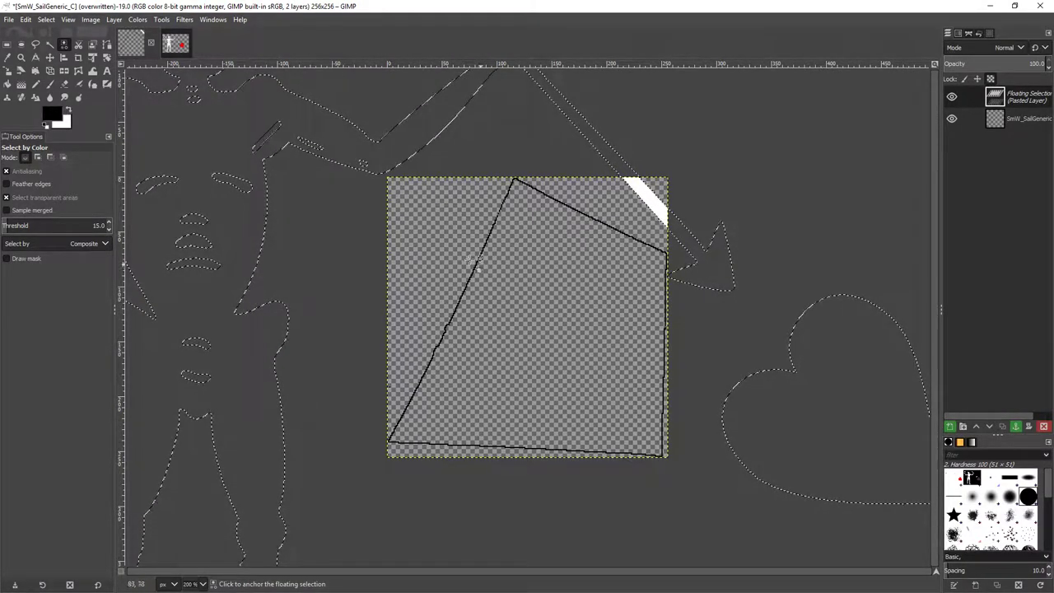
# Step: Scale the pasted artwork down proportionally to about 176 × 124 px so it fits the sail template
pyautogui.click(8, 72)
pyautogui.click(473, 247)
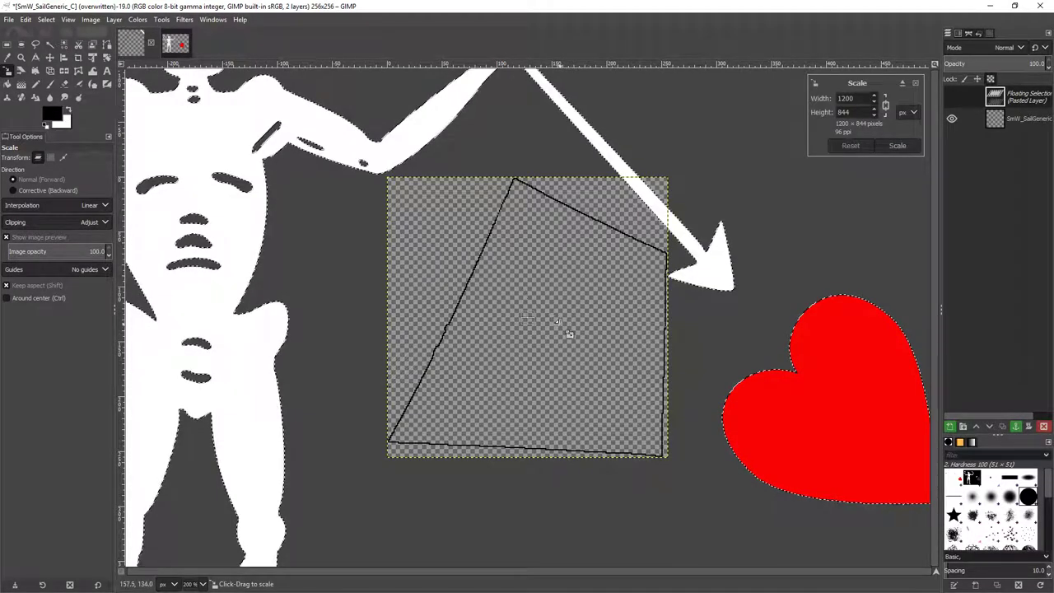
pyautogui.scroll(-1, 566, 336)
pyautogui.scroll(-2, 565, 335)
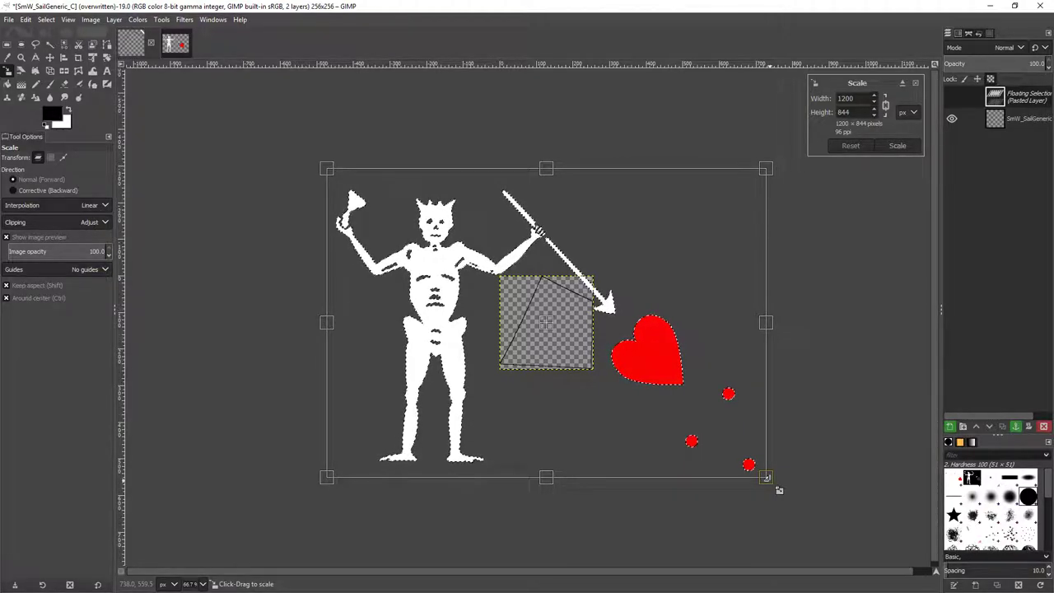
pyautogui.moveTo(766, 478); pyautogui.dragTo(542, 324)
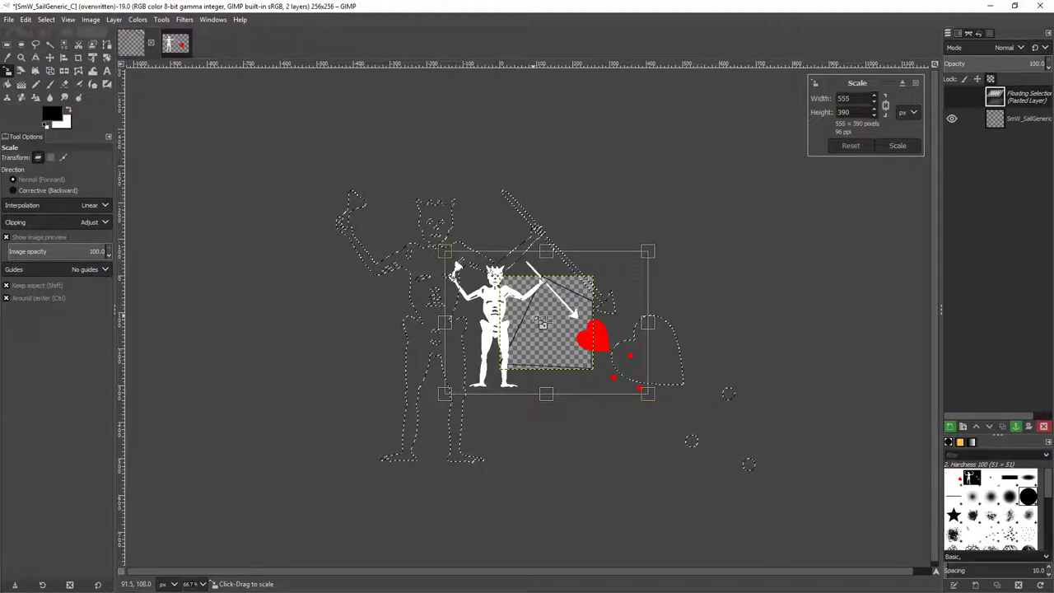
pyautogui.moveTo(656, 406); pyautogui.dragTo(573, 349)
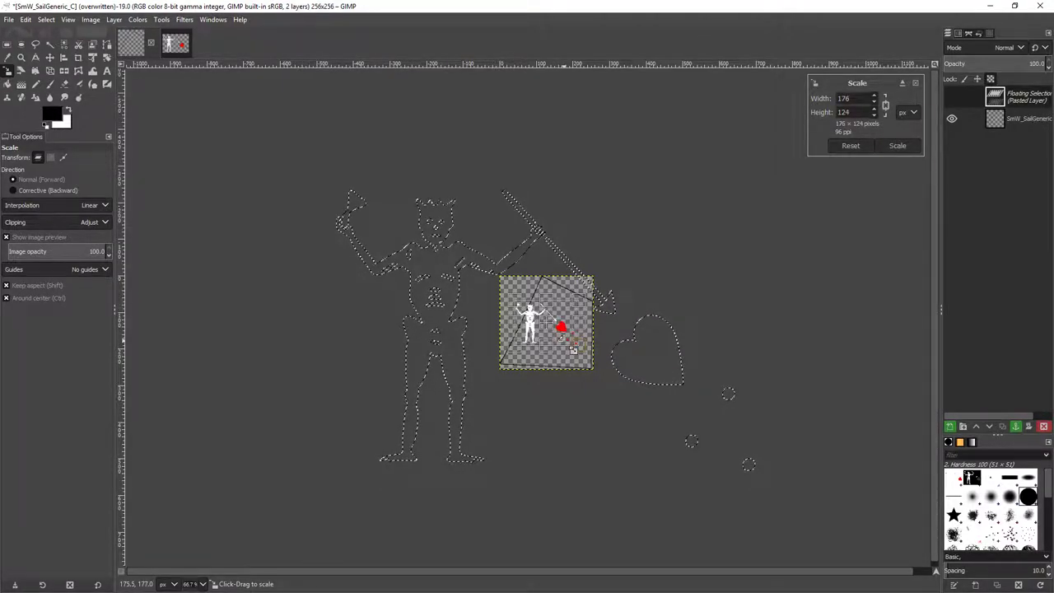
pyautogui.click(897, 146)
# Step: Move the scaled artwork into the lower part of the sail outline and anchor it to the template layer
pyautogui.scroll(3, 569, 349)
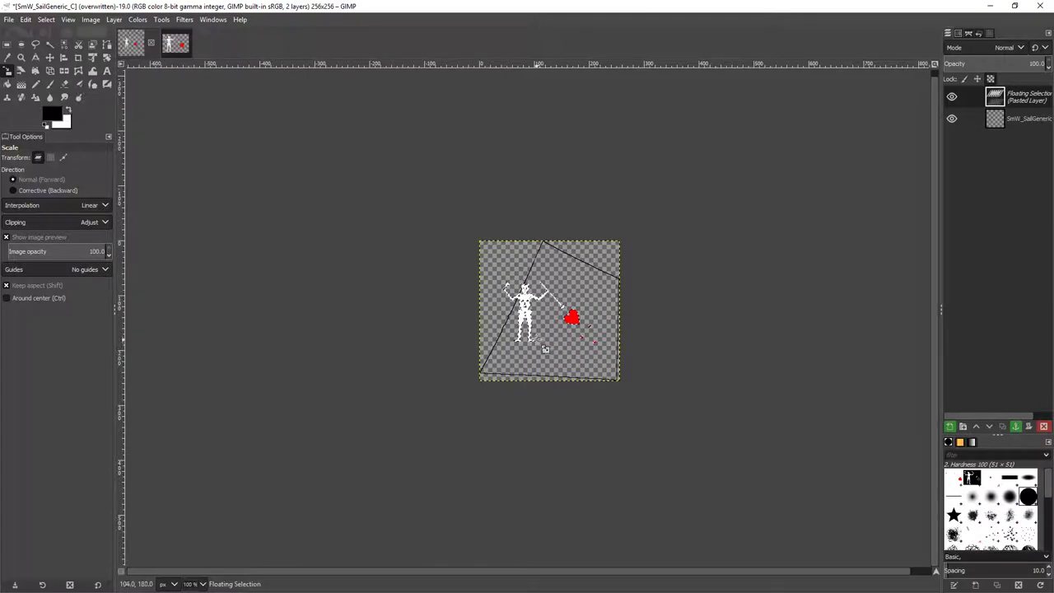
pyautogui.click(50, 56)
pyautogui.moveTo(521, 275); pyautogui.dragTo(530, 287)
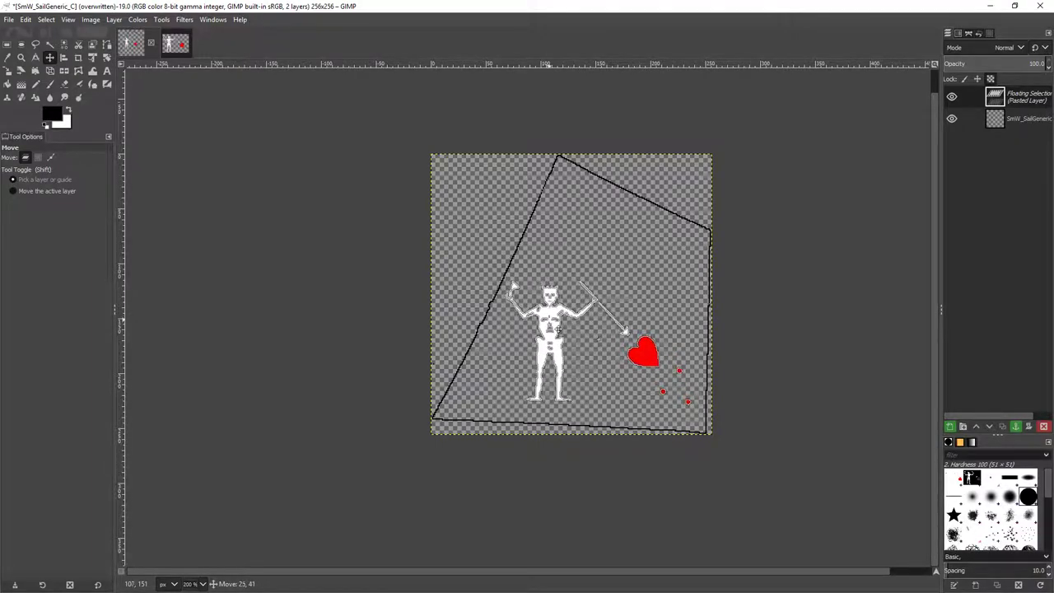
pyautogui.moveTo(553, 316); pyautogui.dragTo(553, 316)
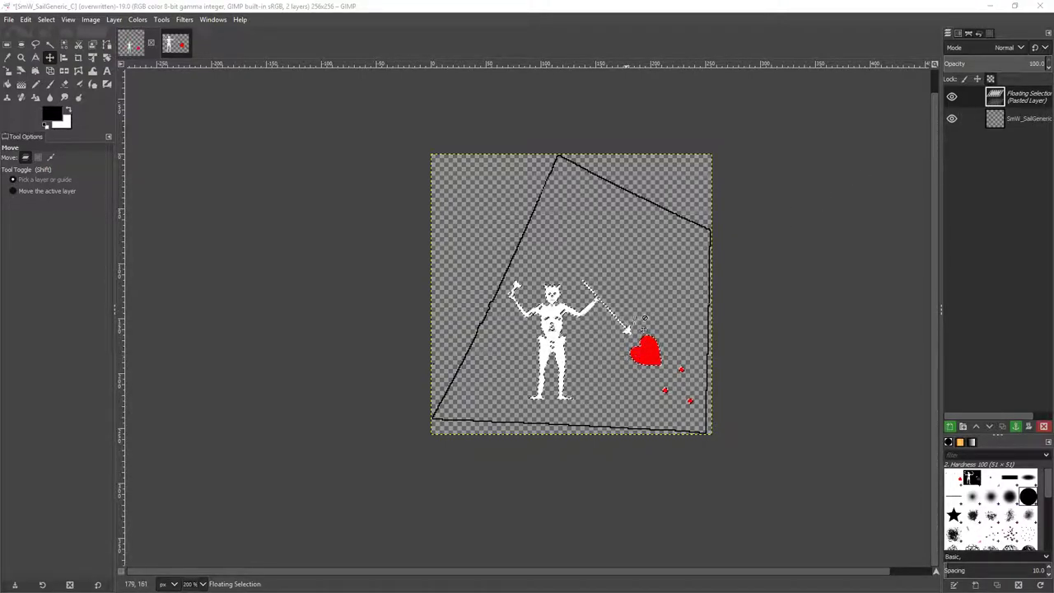
pyautogui.rightClick(1026, 101)
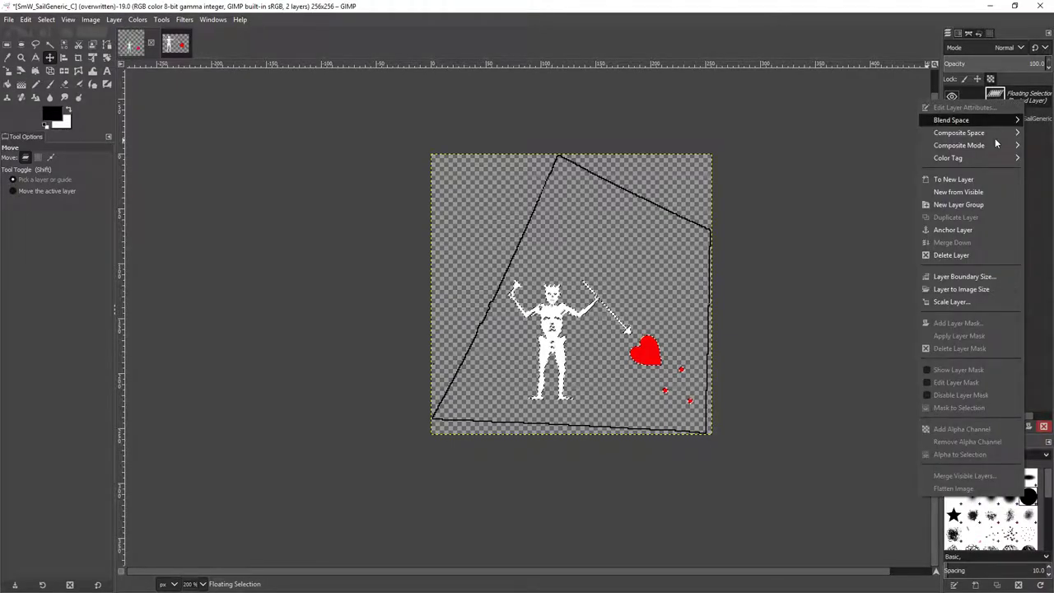
pyautogui.click(972, 229)
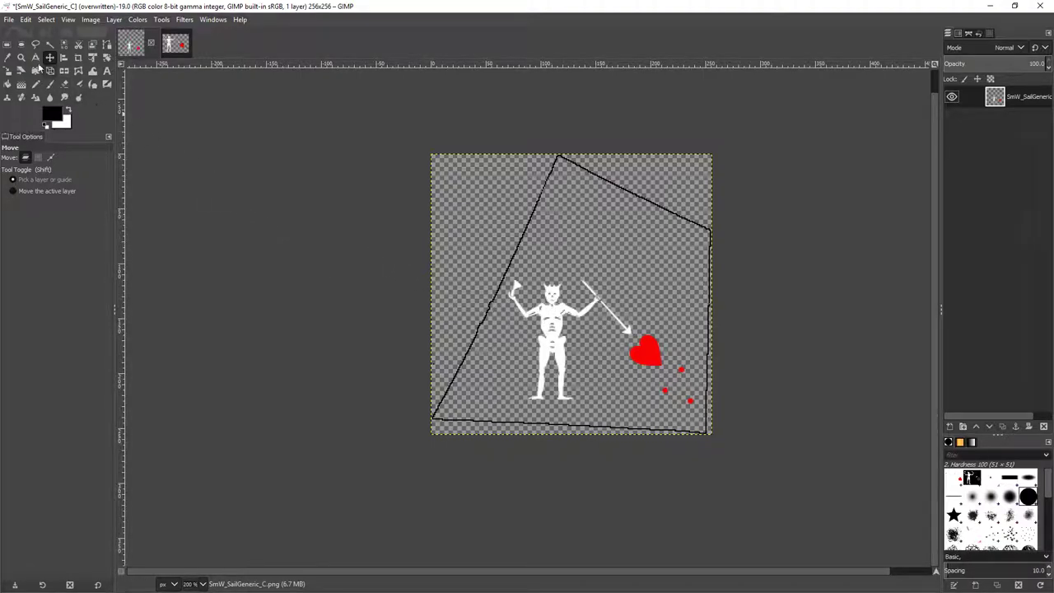
# Step: Export the image as EdwardTeach_SailGeneric_C.png in the MyPaintings folder with the existing PNG options
pyautogui.click(8, 19)
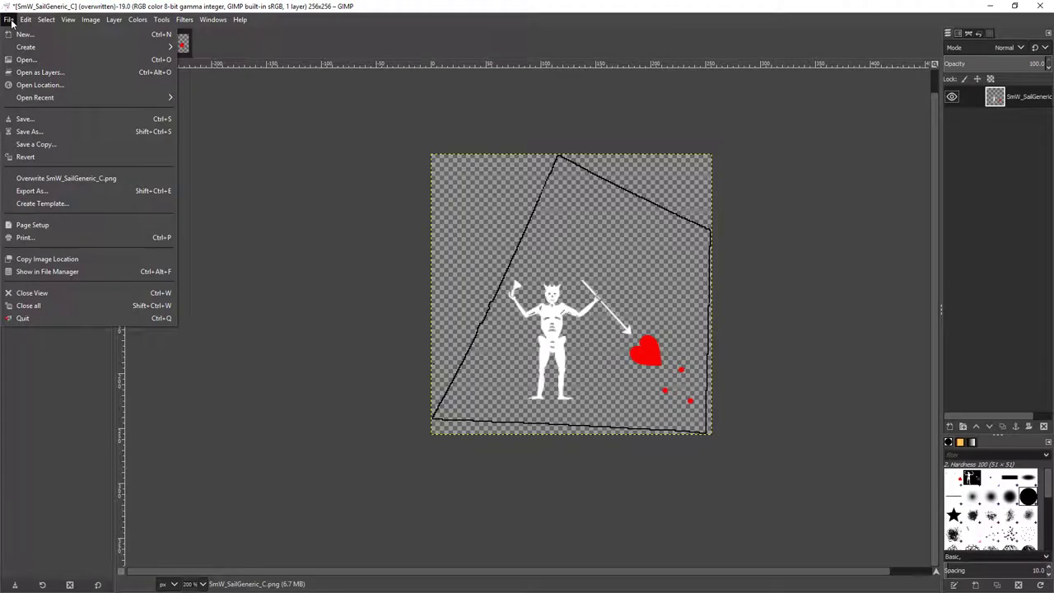
pyautogui.click(33, 191)
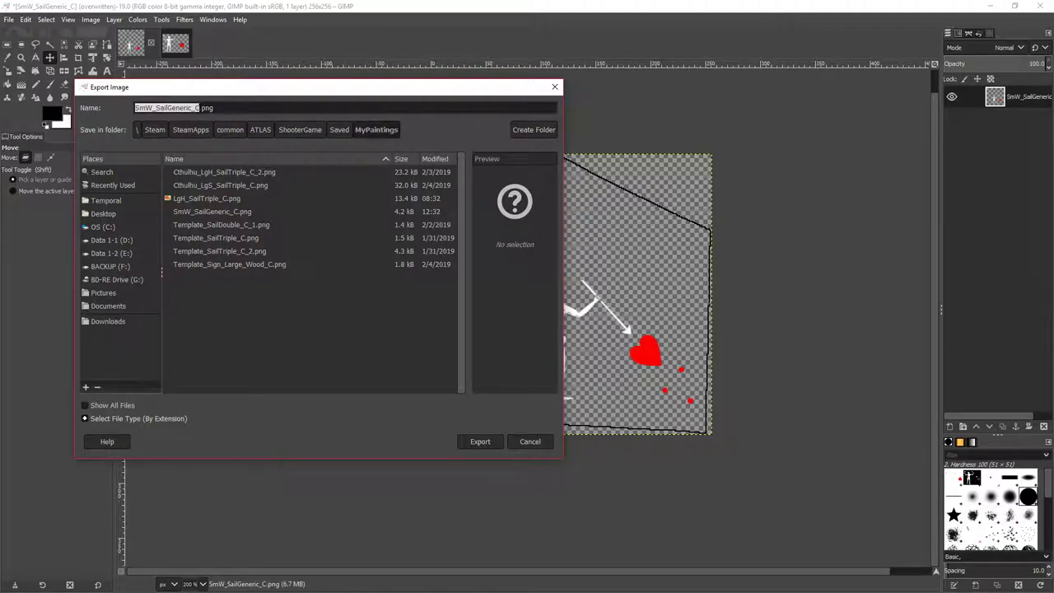
pyautogui.click(154, 108)
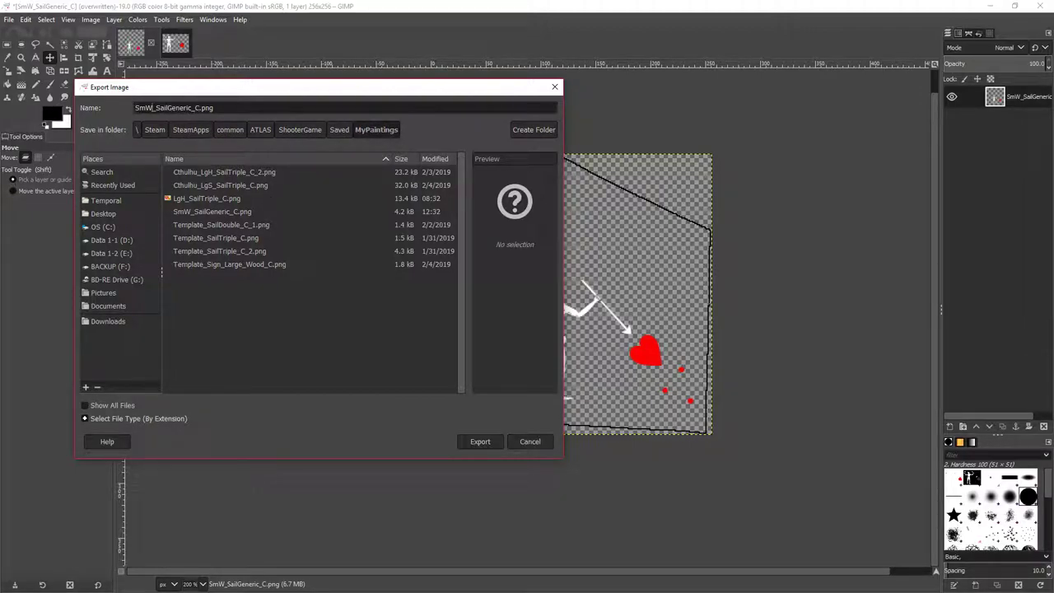
pyautogui.moveTo(153, 108); pyautogui.dragTo(134, 111)
pyautogui.write('EdwardTeach')
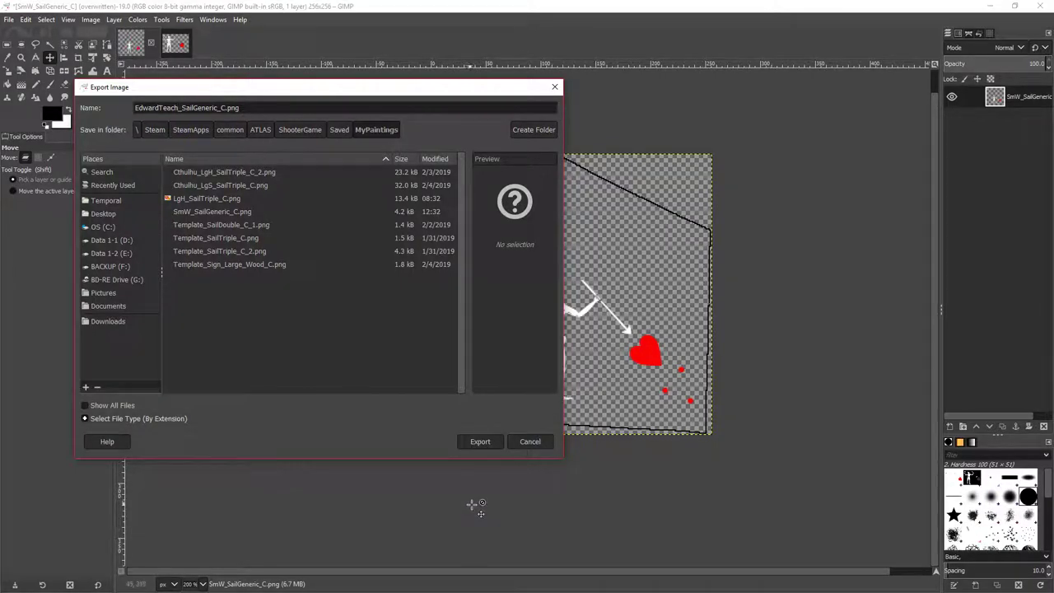
pyautogui.click(480, 441)
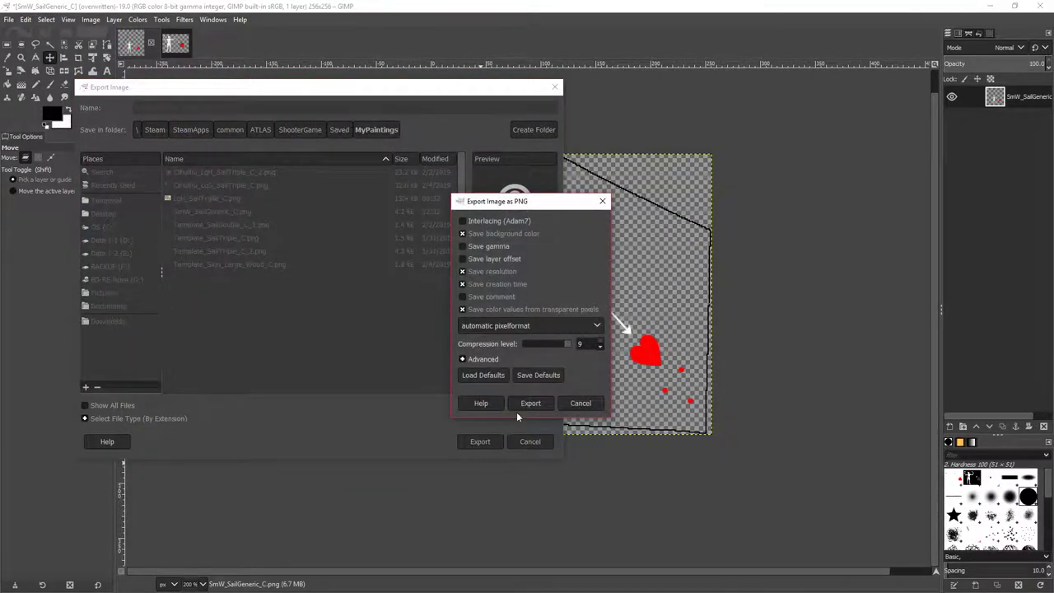
pyautogui.click(527, 402)
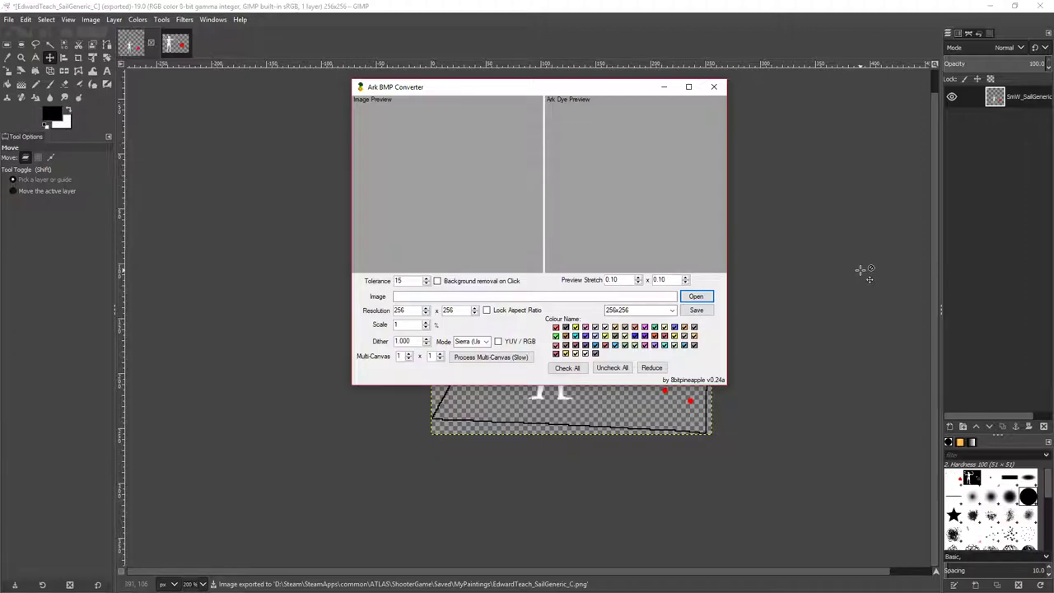
# Step: In Ark BMP Converter, open EdwardTeach_SailGeneric_C.png from the MyPaintings folder
pyautogui.click(696, 295)
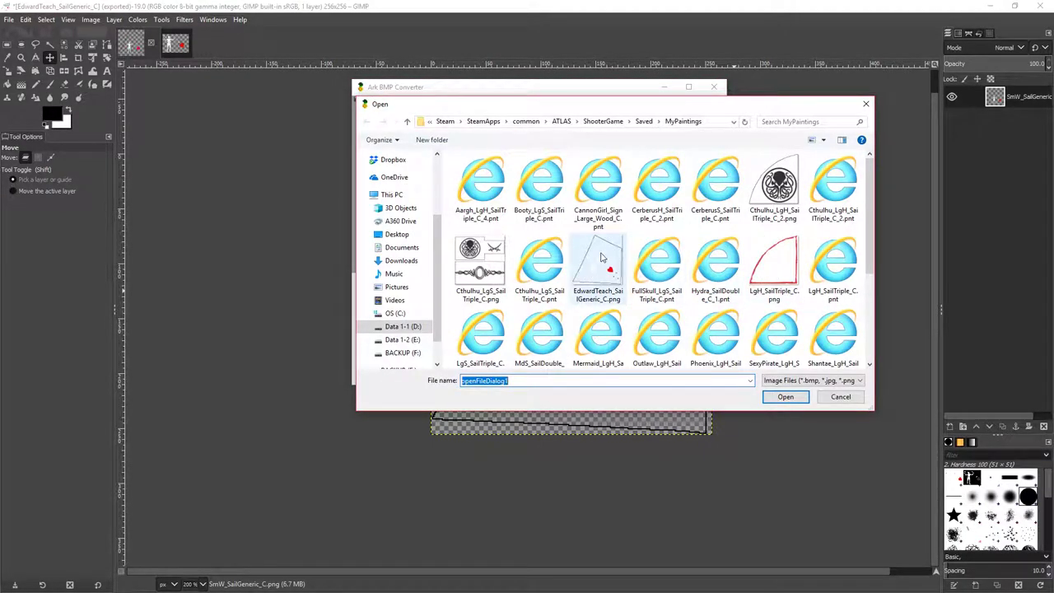
pyautogui.click(599, 272)
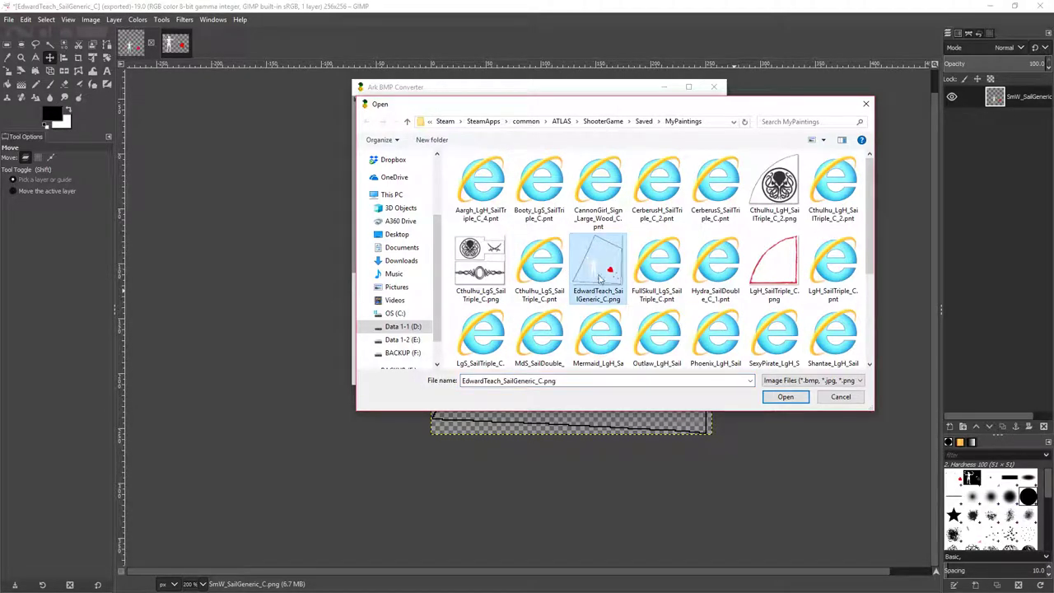
pyautogui.click(786, 397)
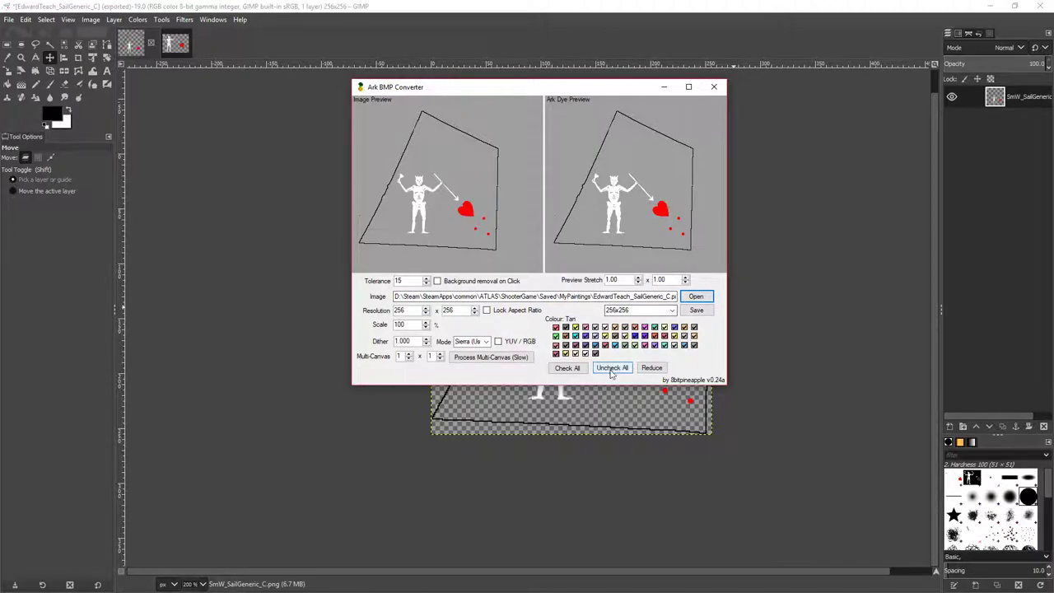
# Step: Reduce the palette to the dyes the image uses, and disable Black and the extra pale dye in the last row
pyautogui.click(652, 368)
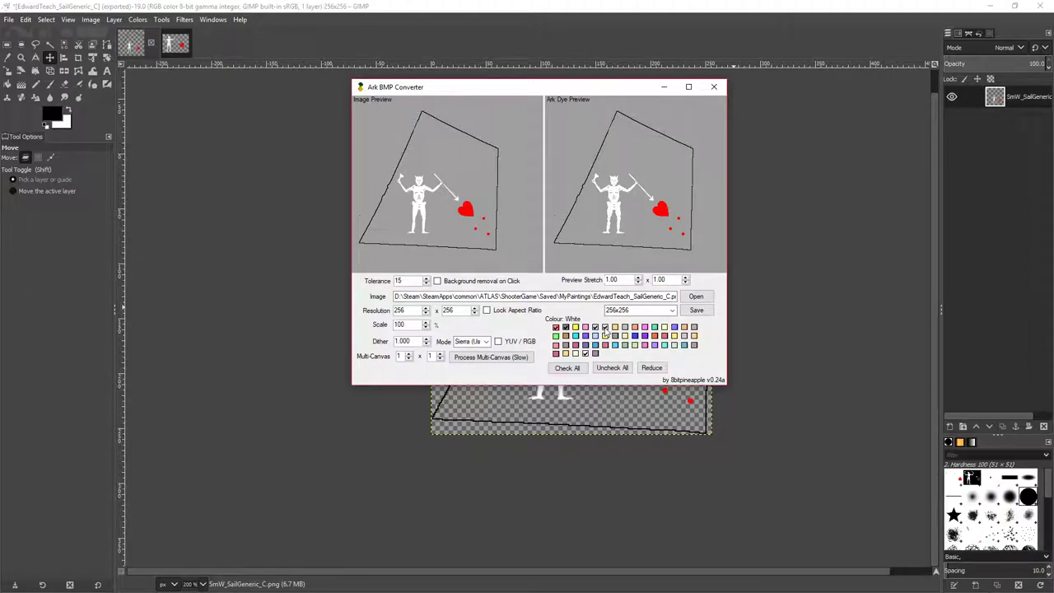
pyautogui.click(585, 354)
pyautogui.click(556, 327)
pyautogui.click(556, 330)
pyautogui.click(556, 330)
pyautogui.click(565, 330)
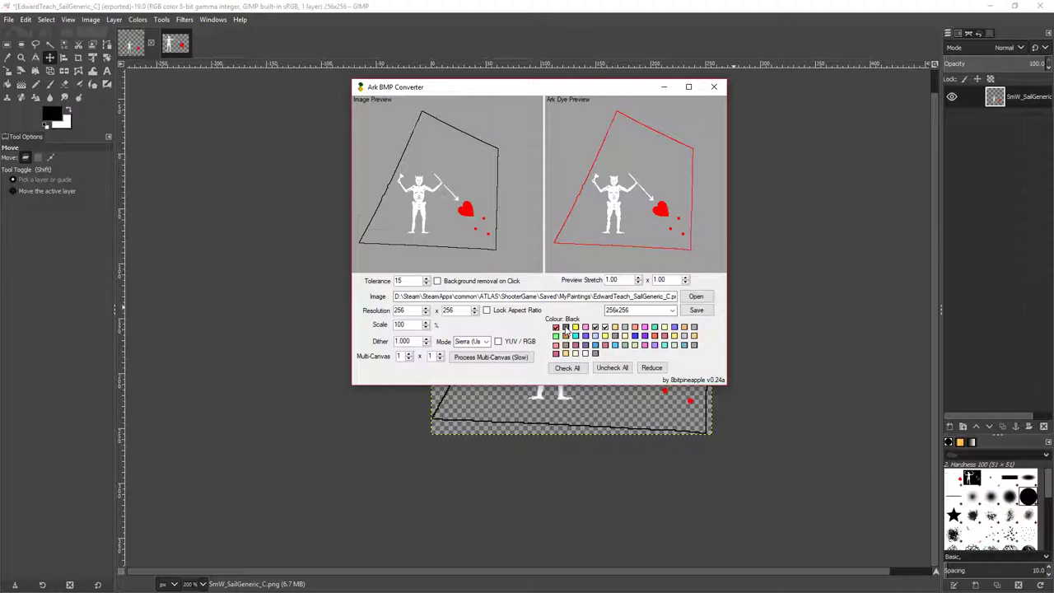
pyautogui.click(565, 330)
pyautogui.click(565, 330)
# Step: Try the dye preview with White disabled and enable White again
pyautogui.click(605, 328)
pyautogui.click(604, 328)
pyautogui.click(604, 328)
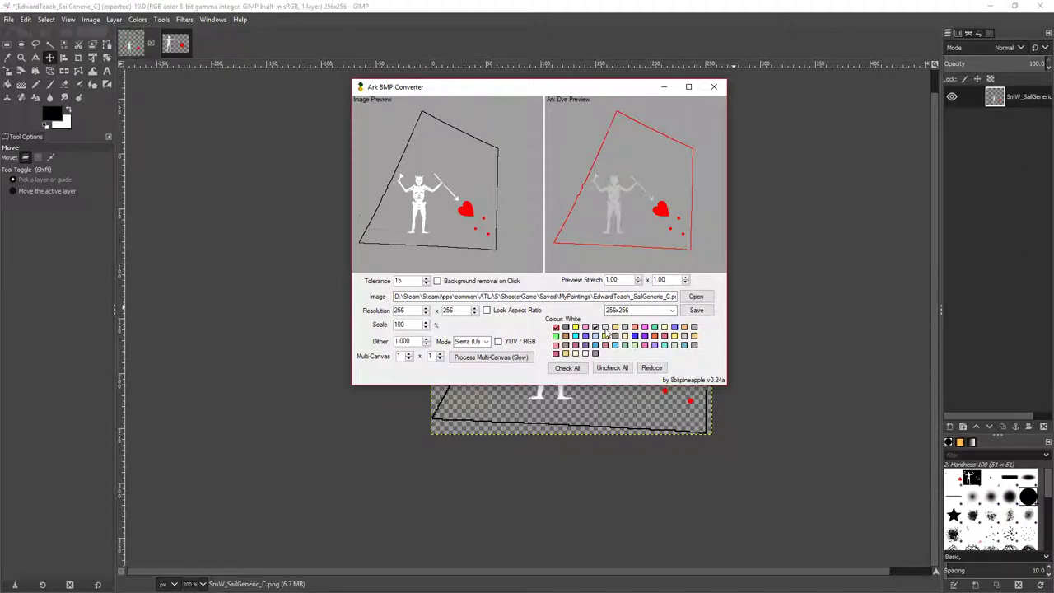
pyautogui.click(605, 328)
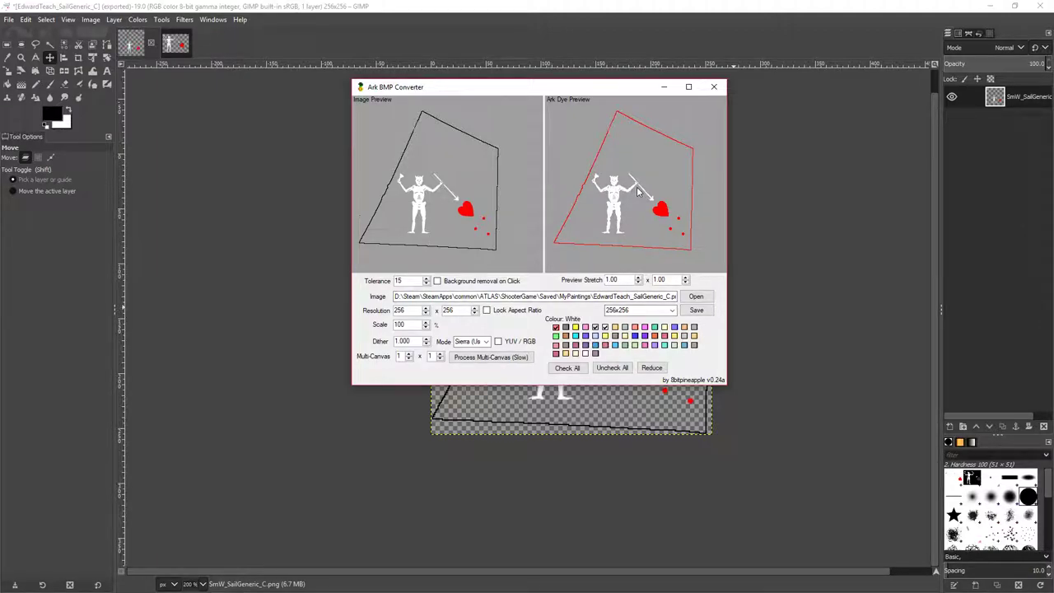
# Step: Save the converted painting as EdwardTeach_SailGeneric_C.pnt in MyPaintings and close the converter
pyautogui.click(696, 310)
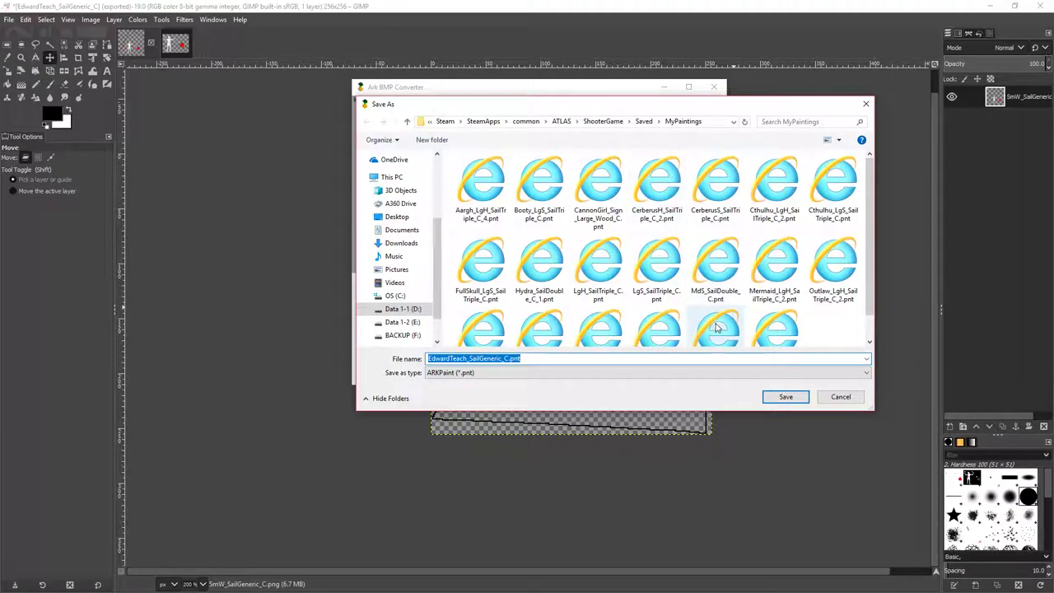
pyautogui.click(786, 397)
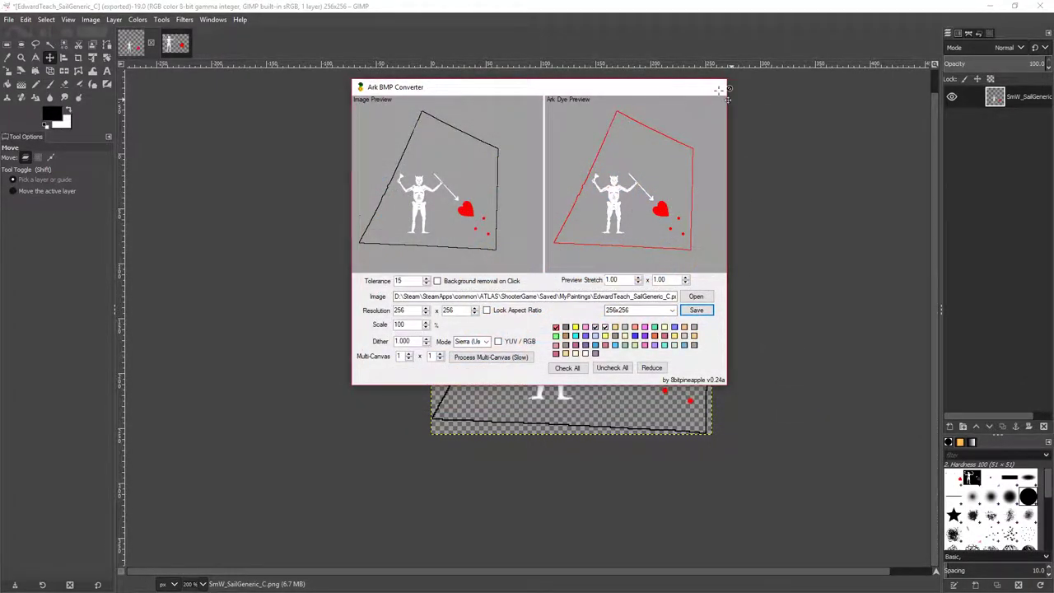
pyautogui.click(713, 86)
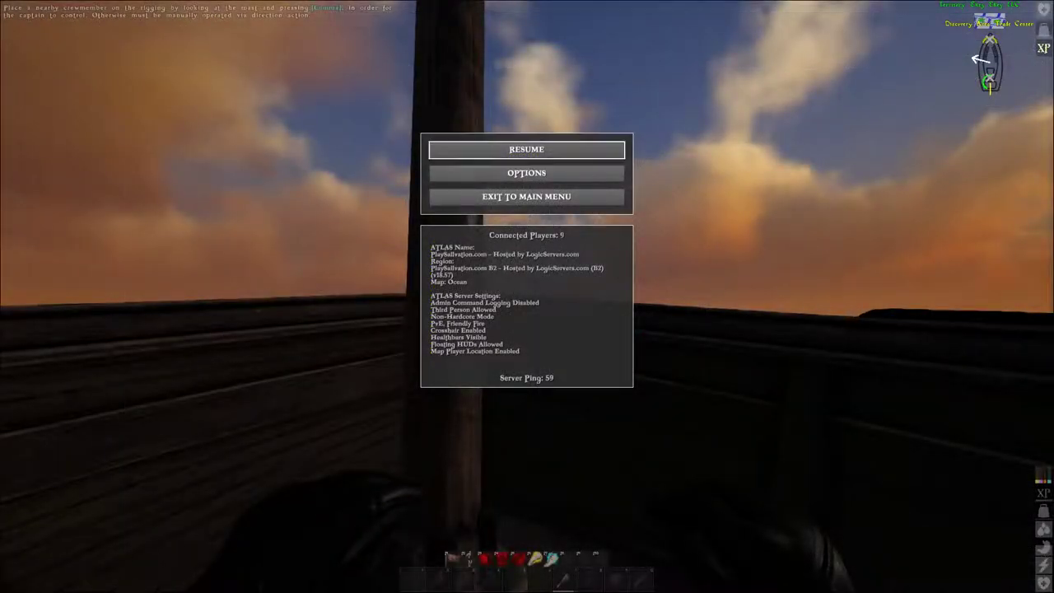
# Step: In ATLAS, resume the game, equip the paintbrush and open the saved paintings list for the small Weight Ship Sail
pyautogui.press('Escape')
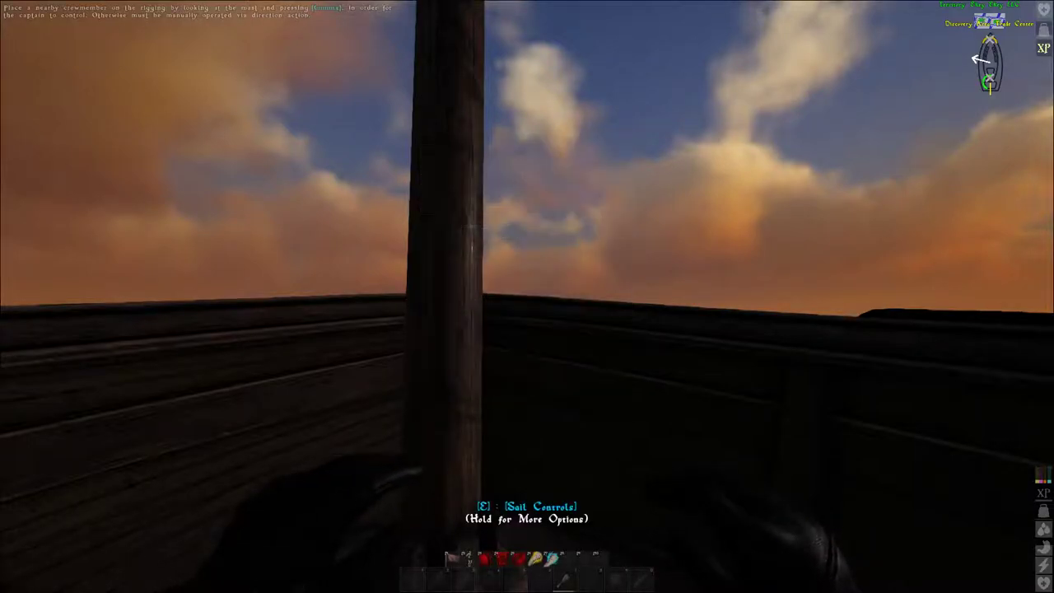
pyautogui.press('7')
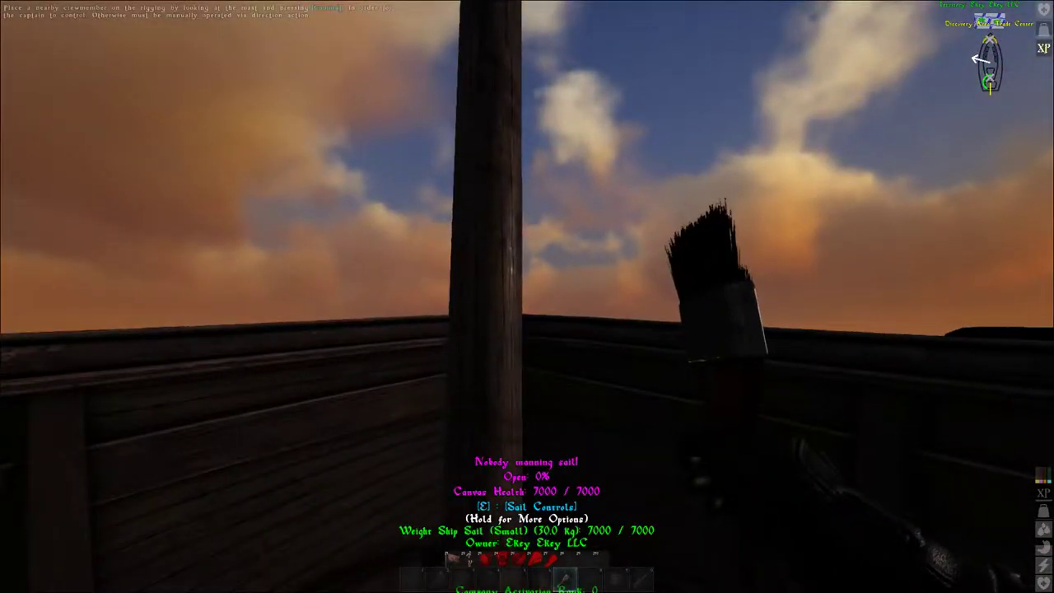
pyautogui.click(527, 296)
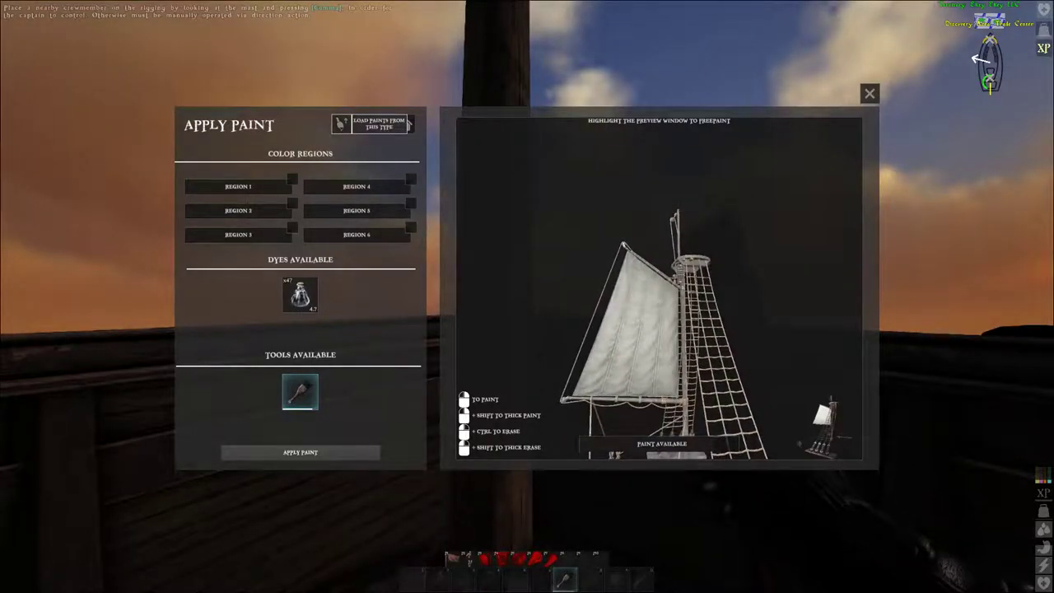
pyautogui.click(340, 124)
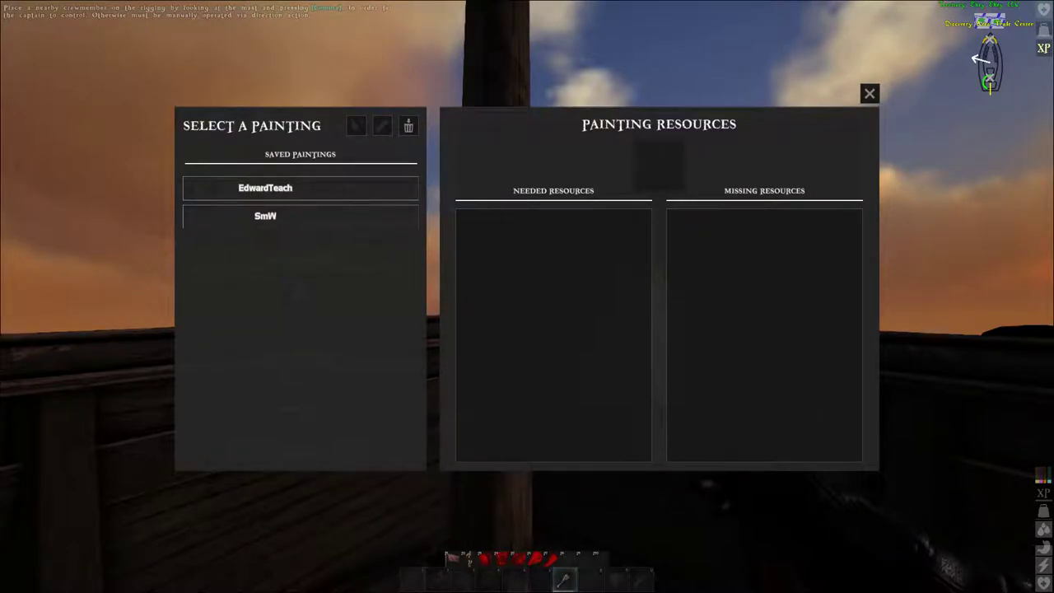